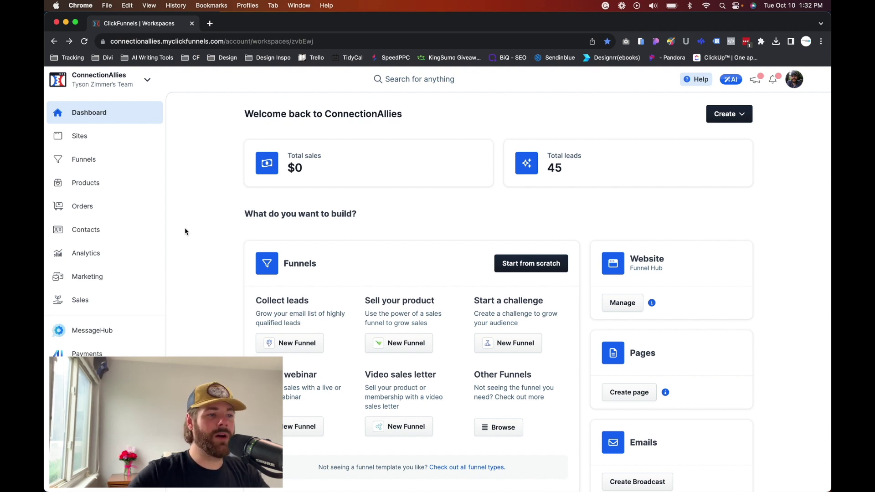
# Step: Open the 'Copy of Video Sales Letter Funnel 1 - CF 2.0 -- 6d8b1' funnel from the Dashboard
pyautogui.scroll(-10, 187, 230)
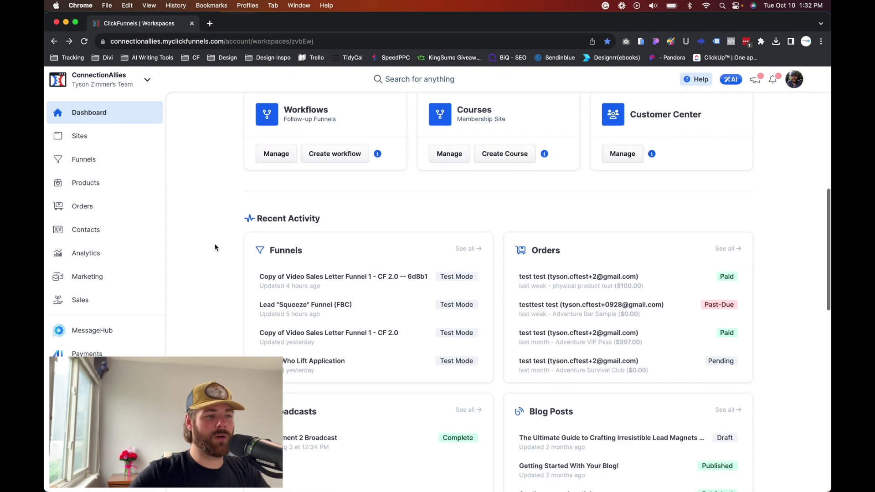
pyautogui.click(313, 277)
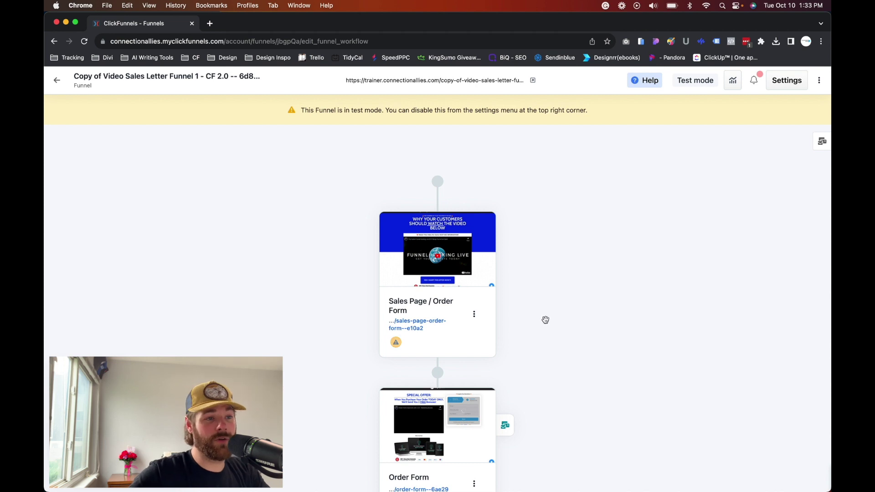
pyautogui.moveTo(431, 247)
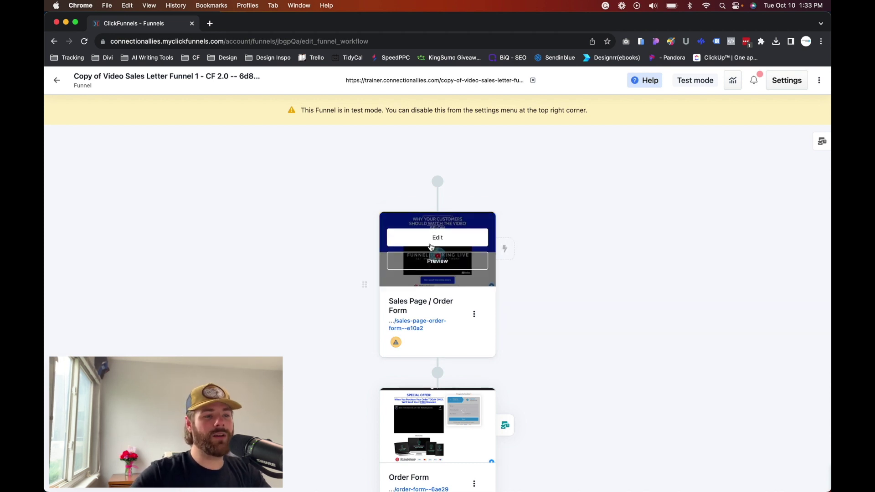
pyautogui.scroll(-3, 504, 241)
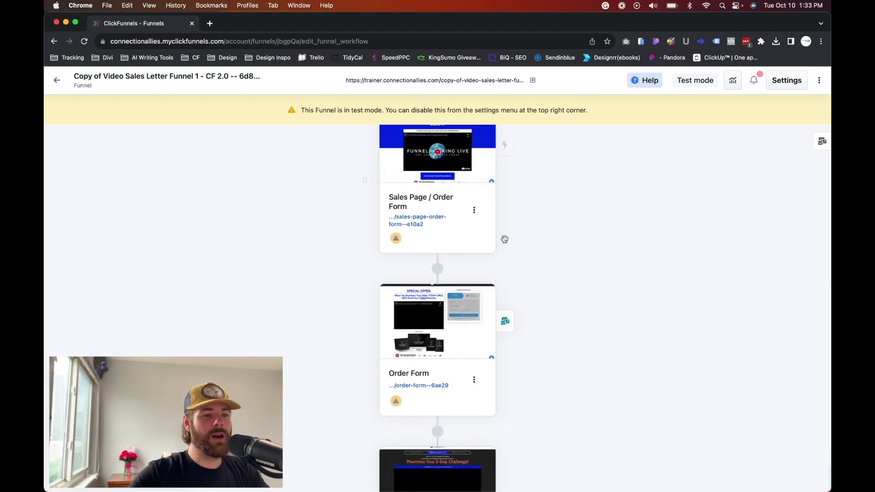
pyautogui.scroll(3, 504, 239)
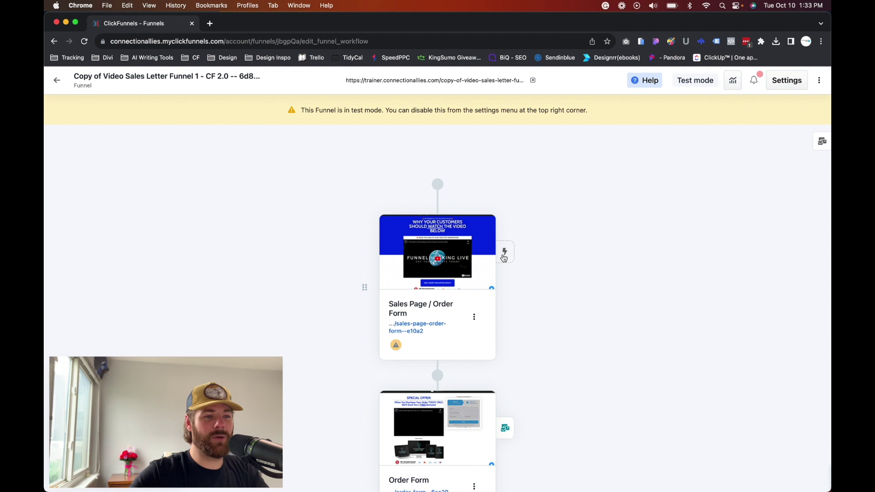
# Step: Start a new workflow on the Sales Page step named 'Workflow Setup Example'
pyautogui.click(503, 256)
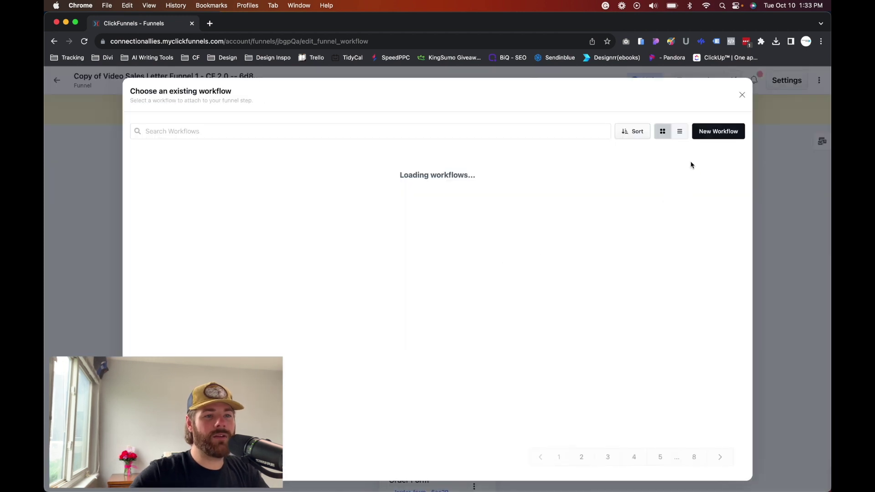
pyautogui.click(714, 134)
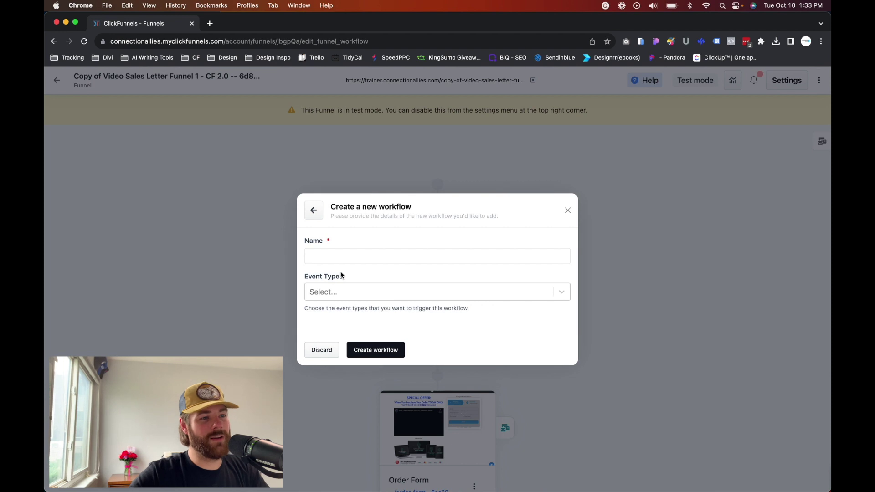
pyautogui.click(327, 256)
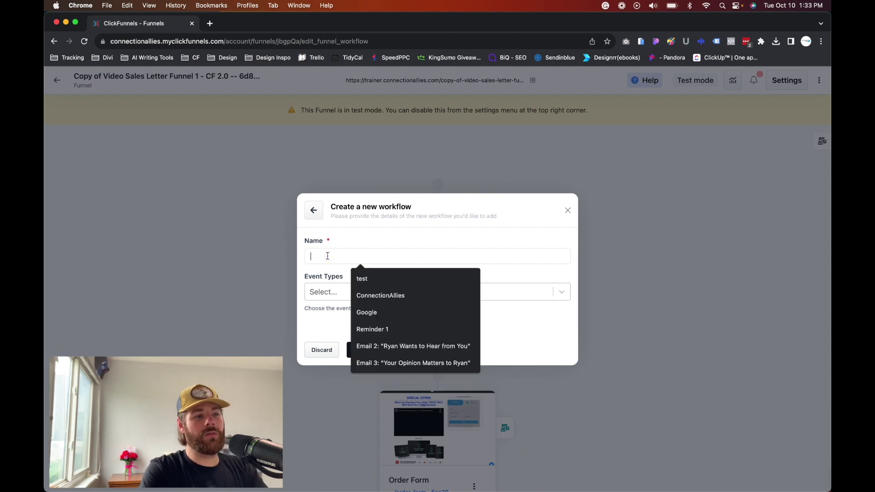
pyautogui.write('W')
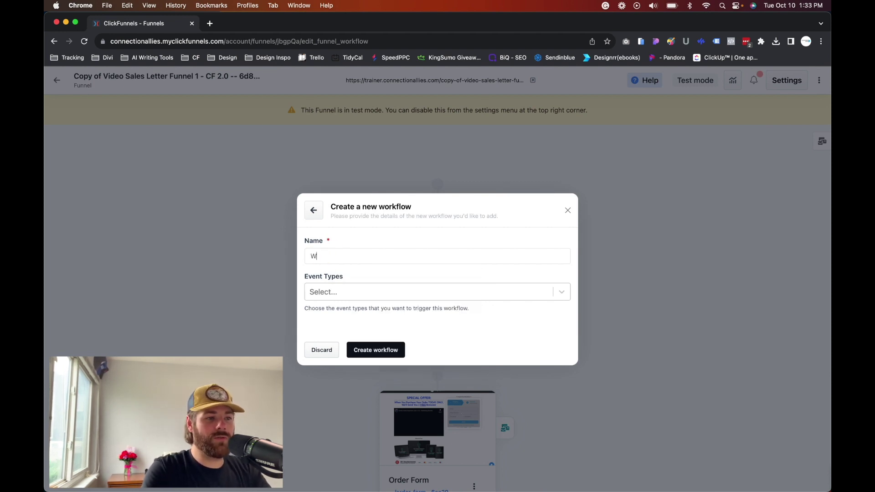
pyautogui.write('orkflow S')
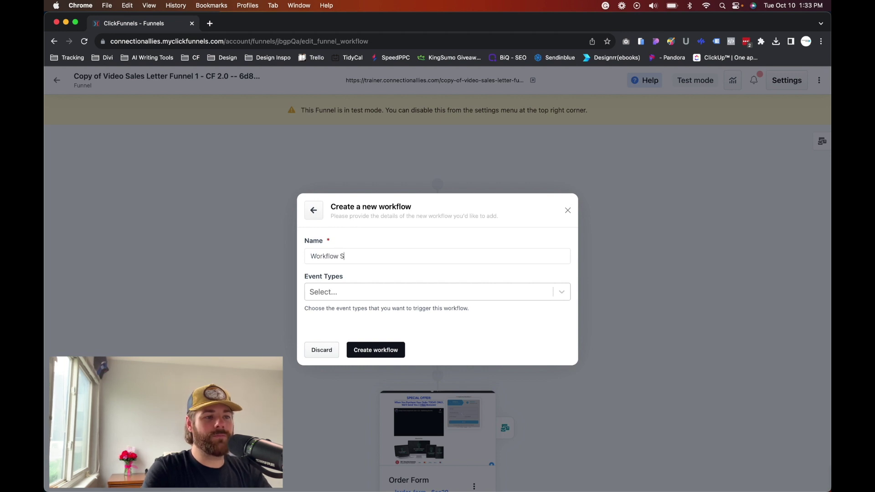
pyautogui.write('etup Example')
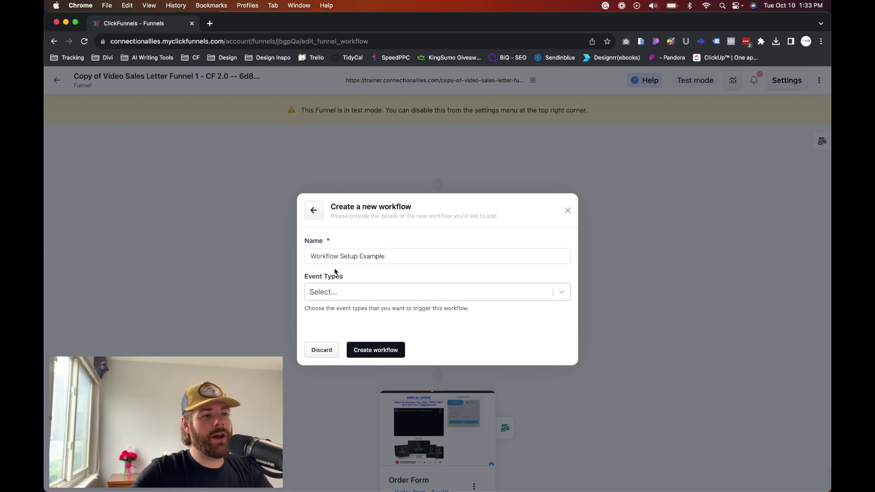
pyautogui.click(334, 291)
# Step: Pick Opt-In from the Event Types list as the workflow's trigger
pyautogui.moveTo(351, 314)
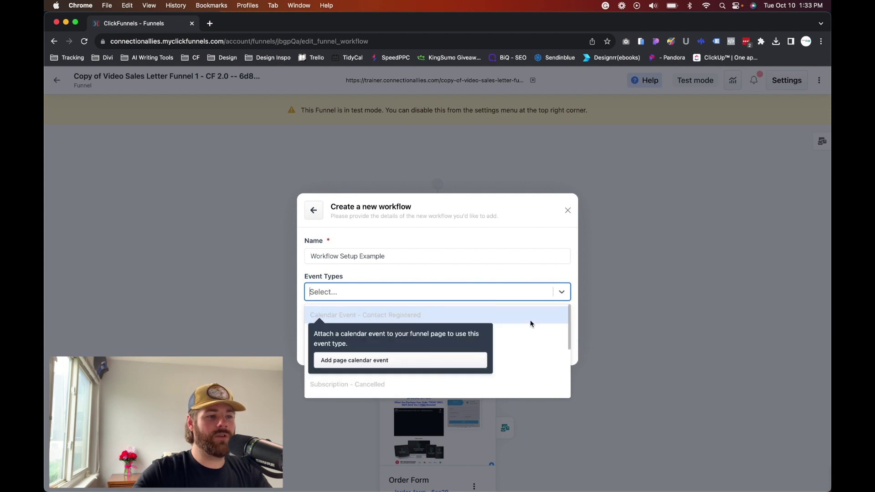
pyautogui.scroll(-5, 471, 341)
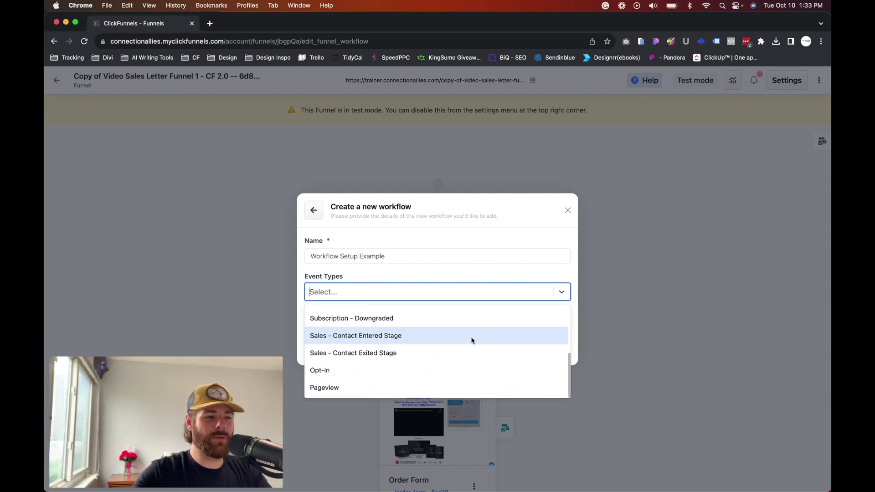
pyautogui.scroll(3, 471, 341)
pyautogui.scroll(-3, 472, 341)
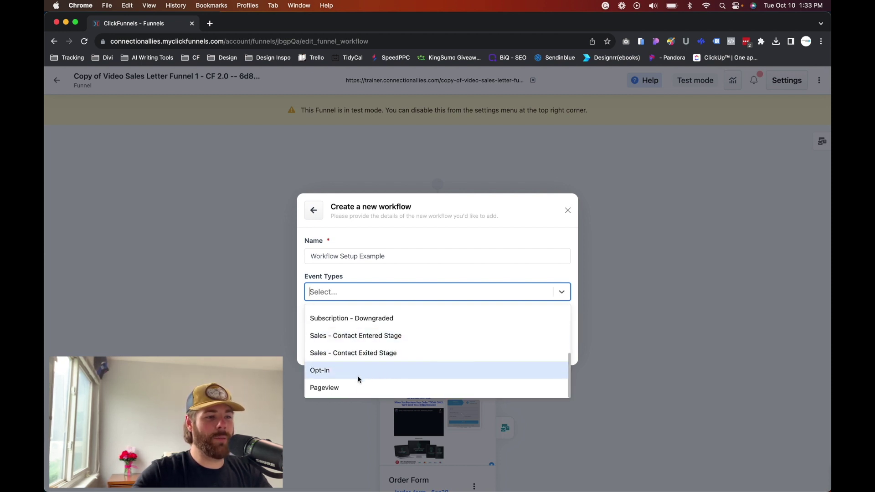
pyautogui.scroll(3, 371, 376)
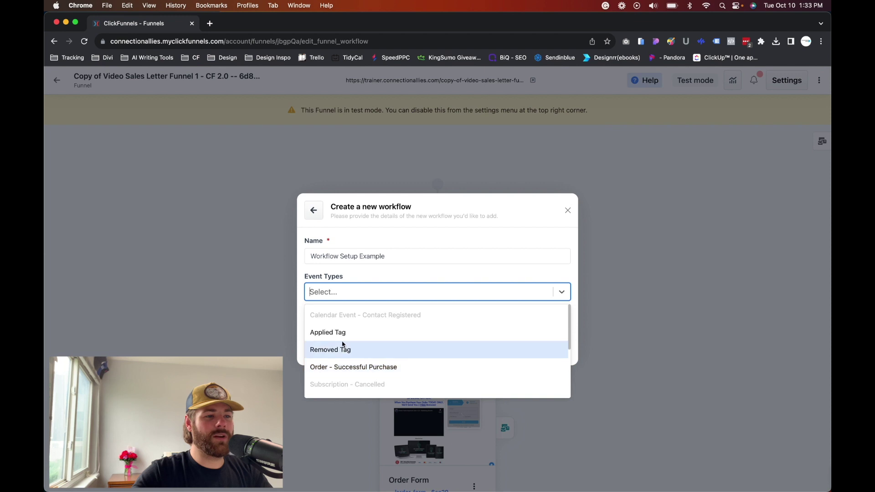
pyautogui.moveTo(318, 321)
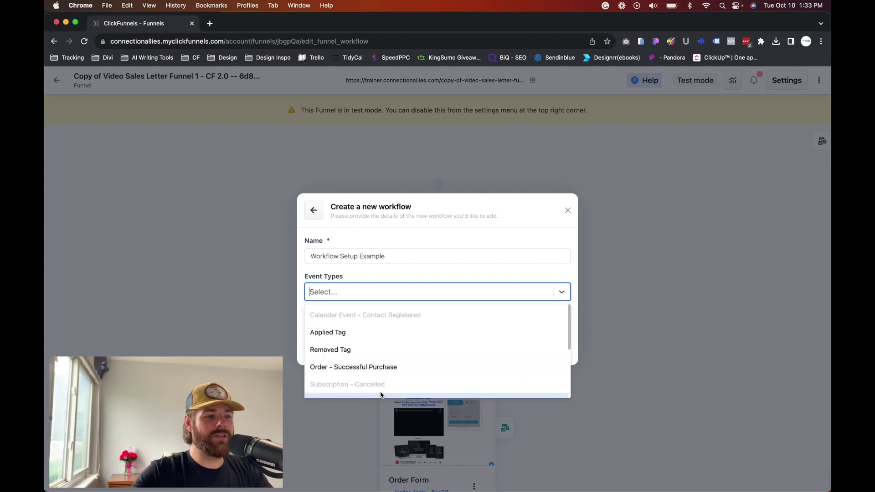
pyautogui.moveTo(355, 391)
pyautogui.scroll(-3, 367, 385)
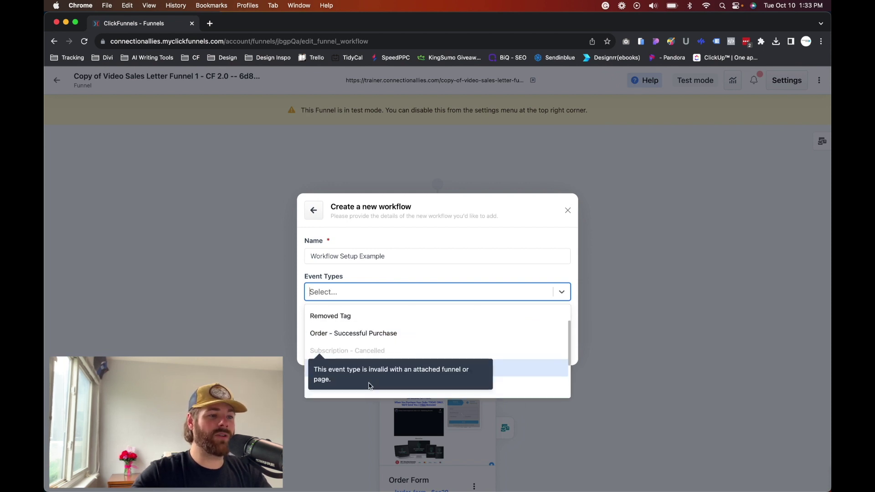
pyautogui.scroll(3, 367, 383)
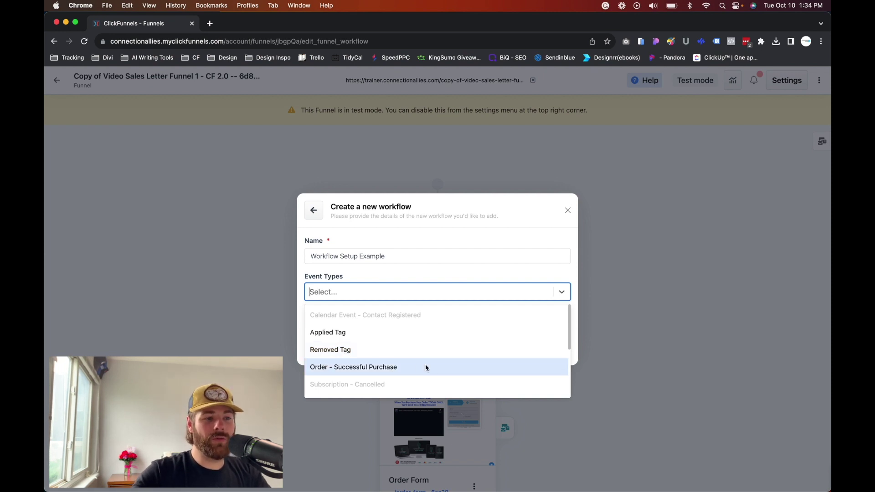
pyautogui.scroll(-3, 425, 367)
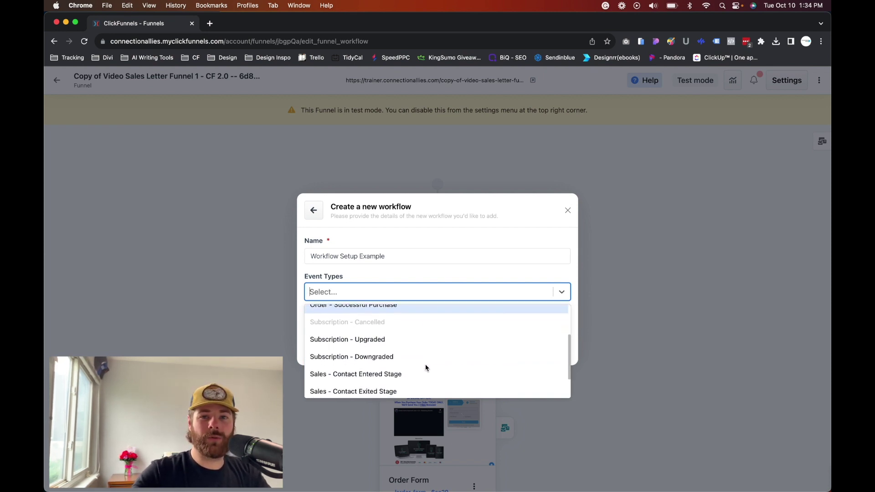
pyautogui.scroll(2, 379, 344)
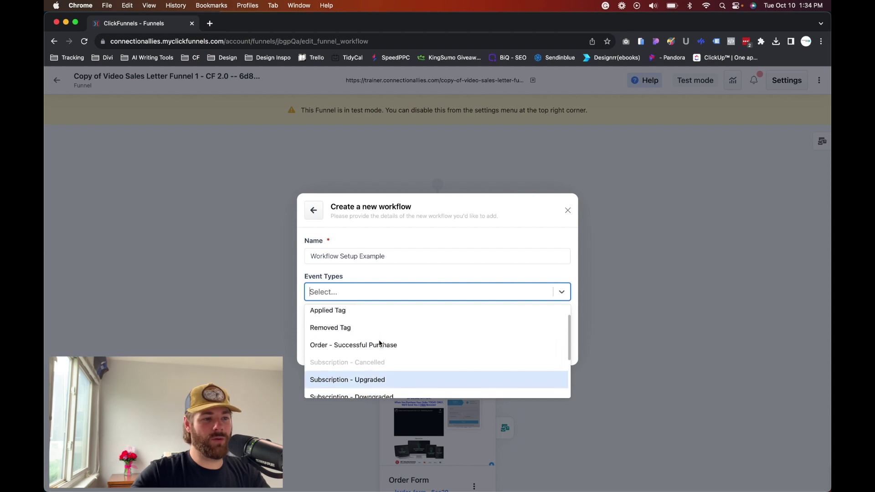
pyautogui.scroll(-2, 363, 344)
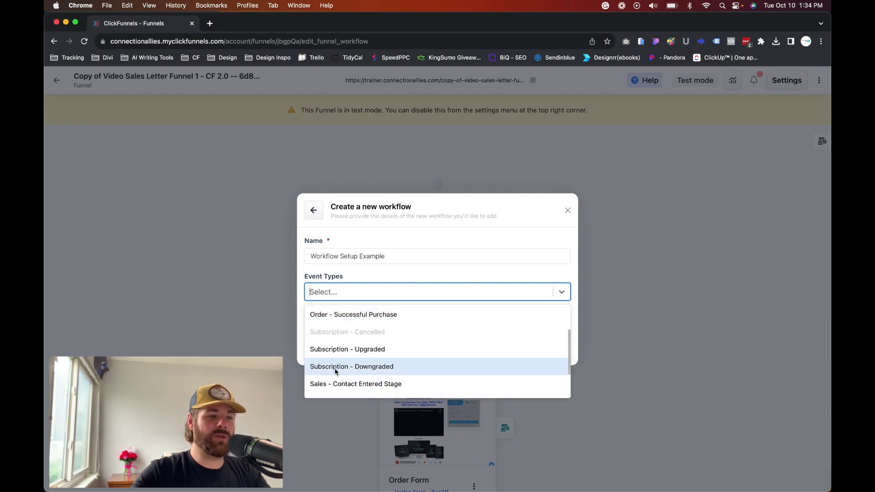
pyautogui.scroll(-1, 337, 360)
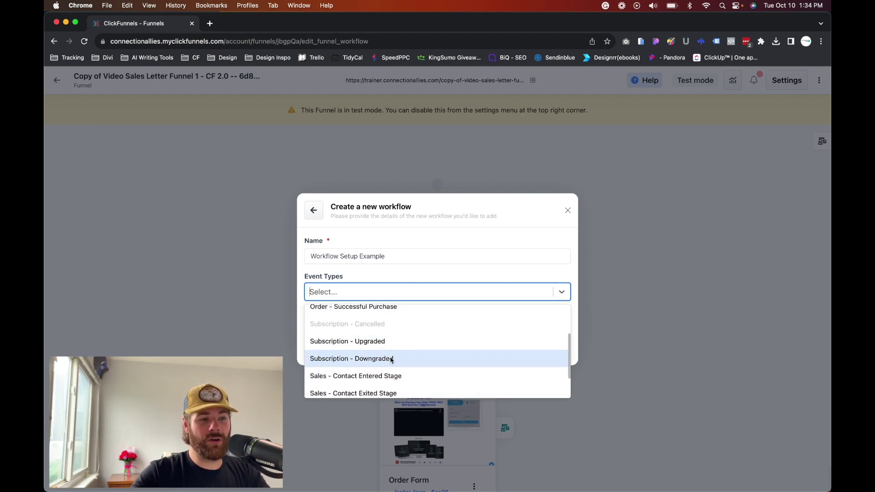
pyautogui.scroll(-2, 418, 360)
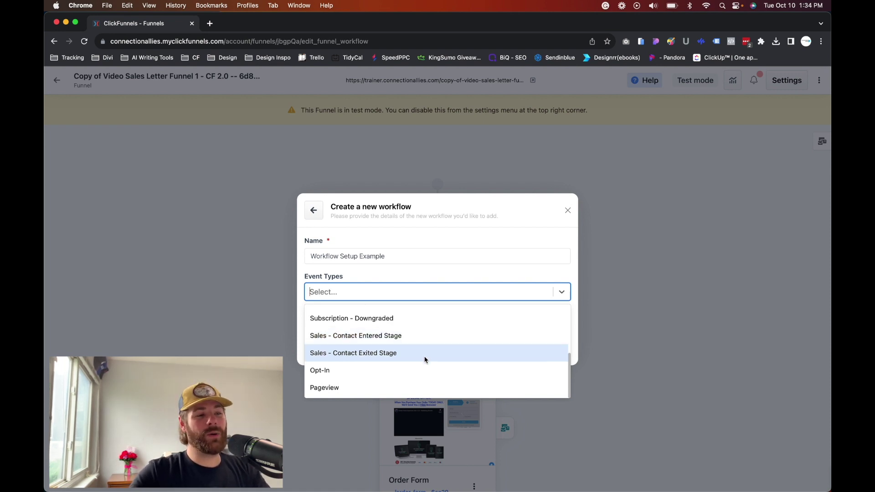
pyautogui.click(342, 375)
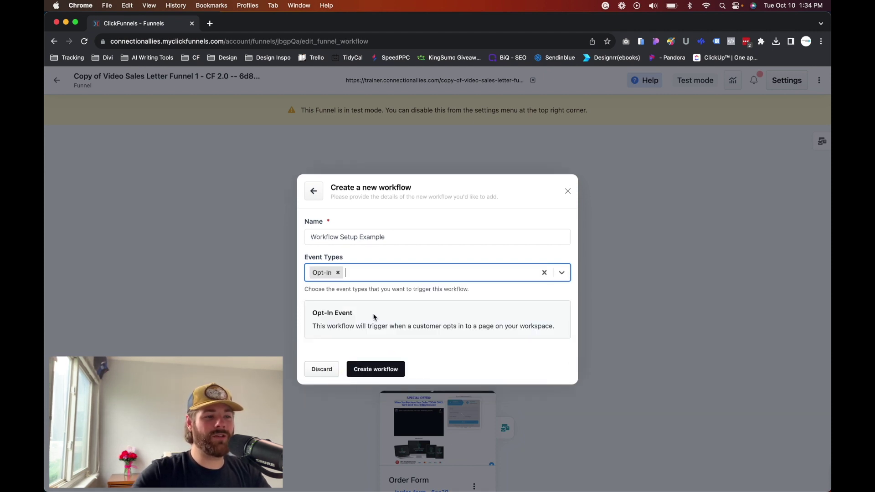
# Step: Create the Workflow Setup Example workflow and collapse the funnel steps panel
pyautogui.click(373, 368)
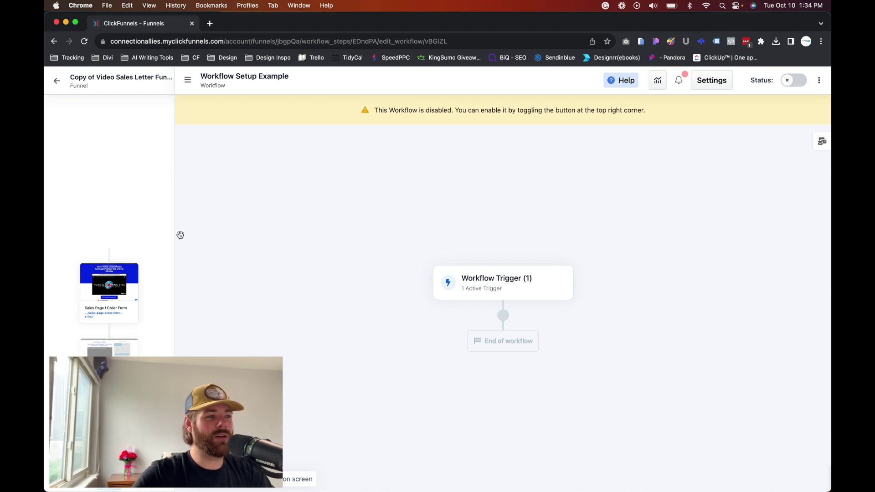
pyautogui.scroll(-5, 114, 252)
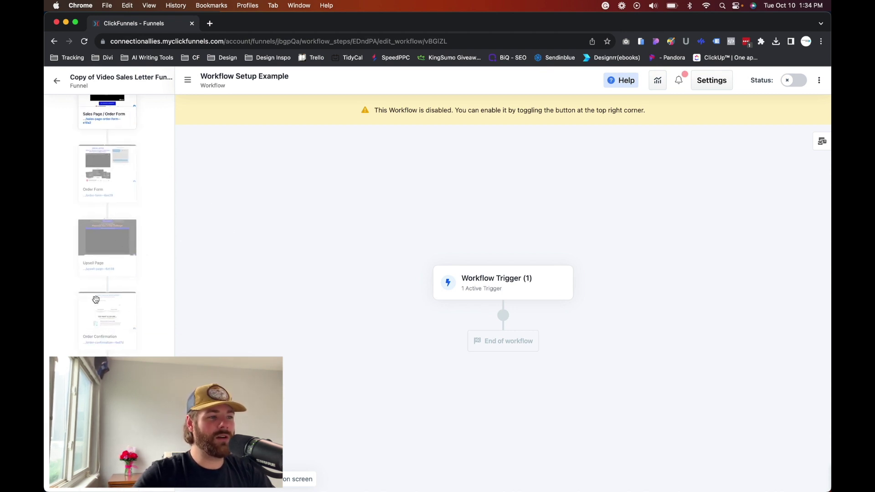
pyautogui.scroll(5, 110, 228)
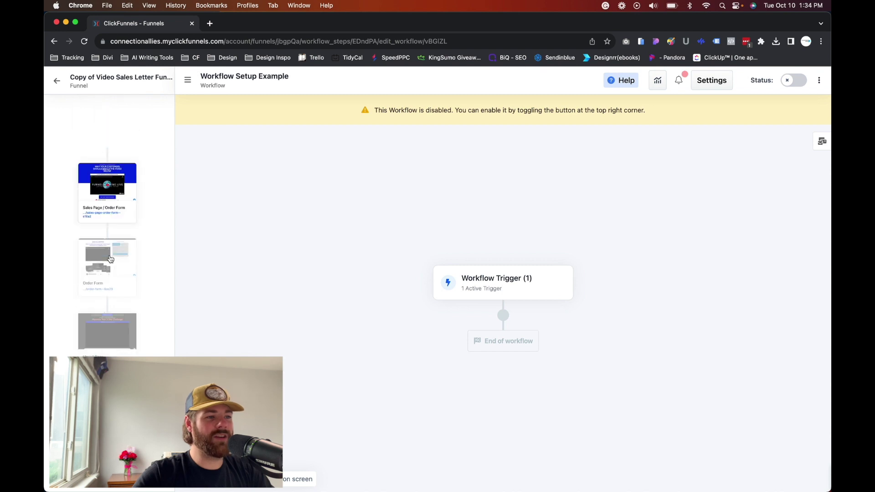
pyautogui.click(187, 80)
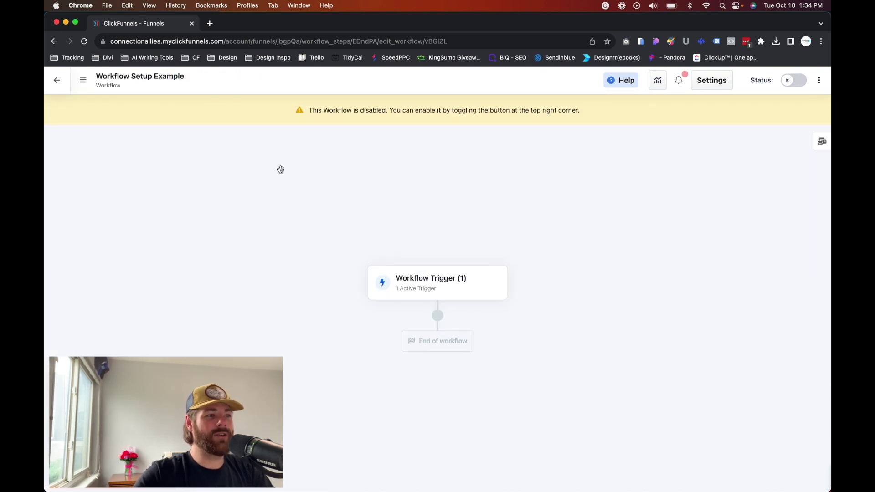
pyautogui.click(84, 81)
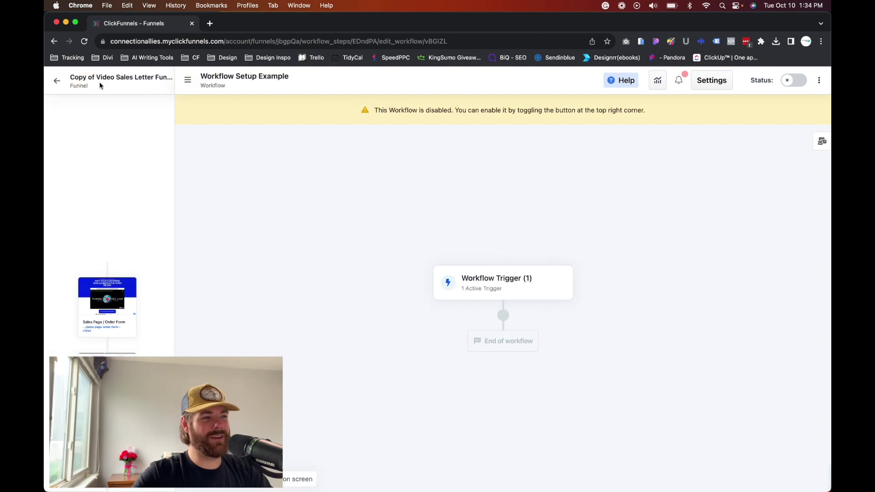
pyautogui.click(188, 81)
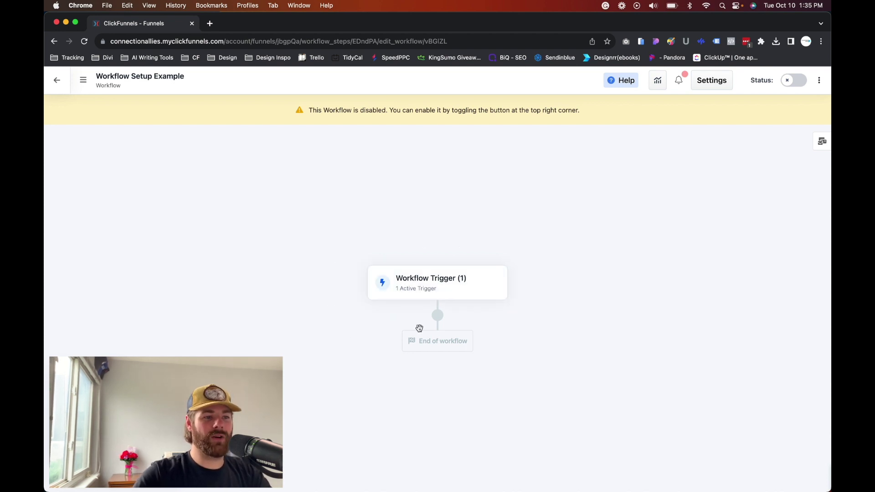
pyautogui.moveTo(439, 321)
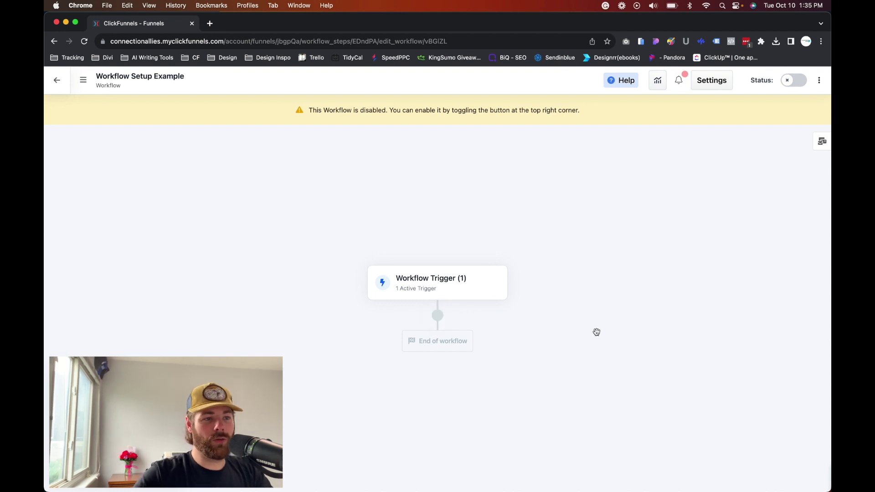
# Step: Add an empty step after the Workflow Trigger and browse the available step types
pyautogui.click(437, 316)
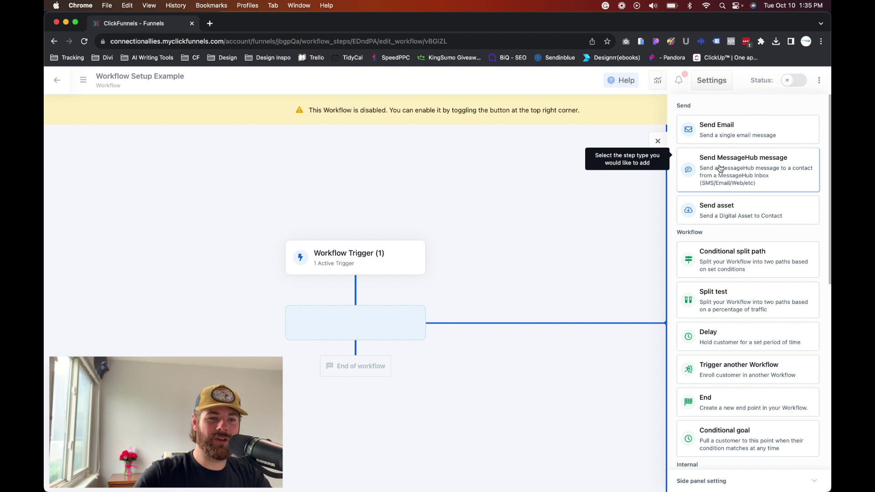
pyautogui.scroll(-1, 723, 175)
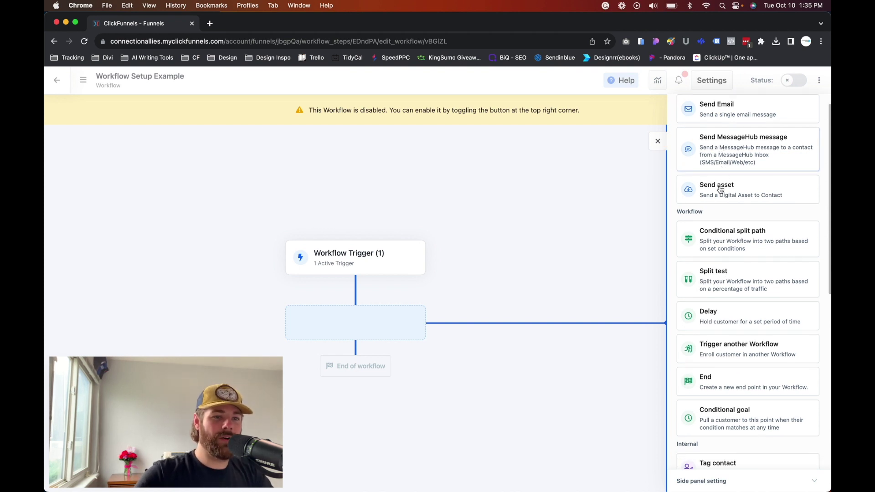
pyautogui.scroll(-2, 720, 192)
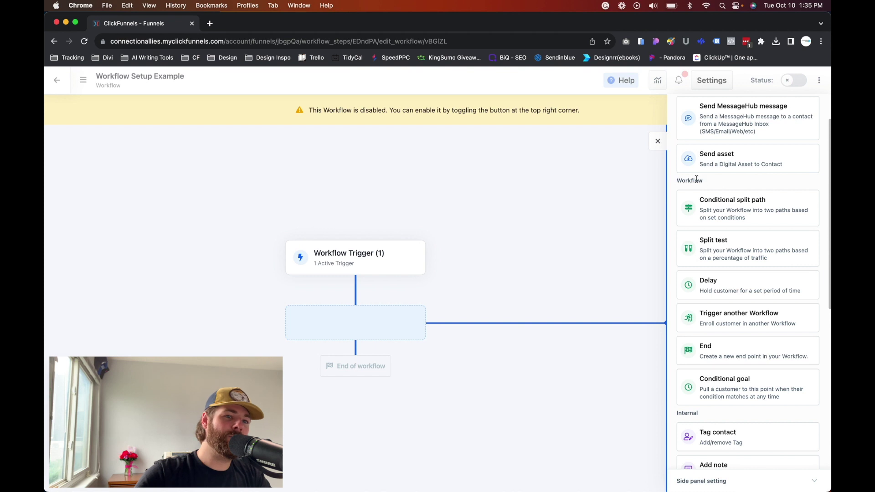
pyautogui.scroll(-2, 740, 196)
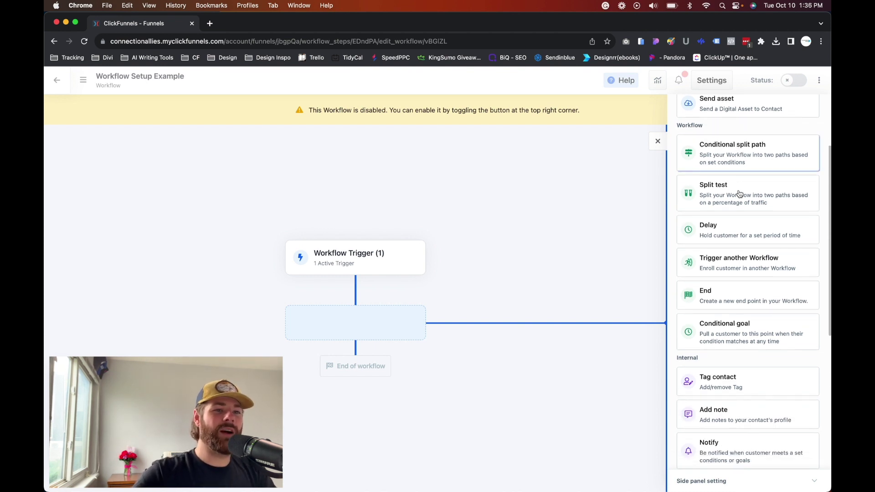
pyautogui.scroll(-2, 729, 155)
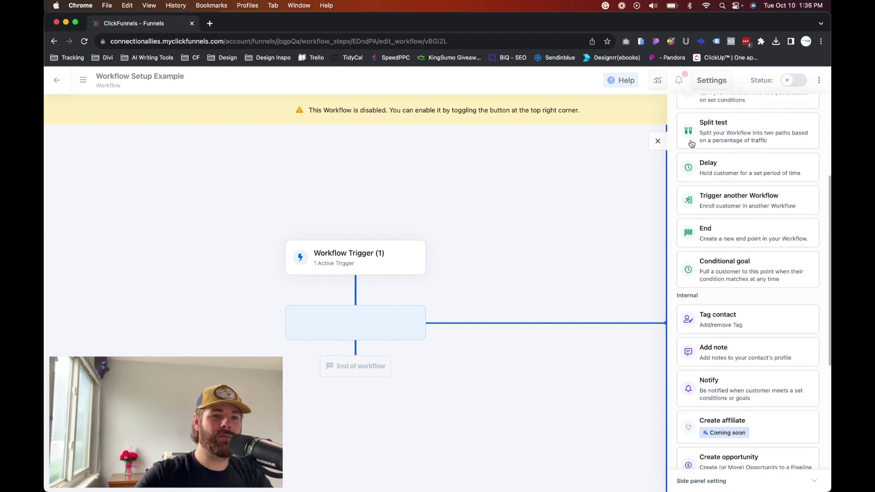
pyautogui.scroll(-3, 729, 164)
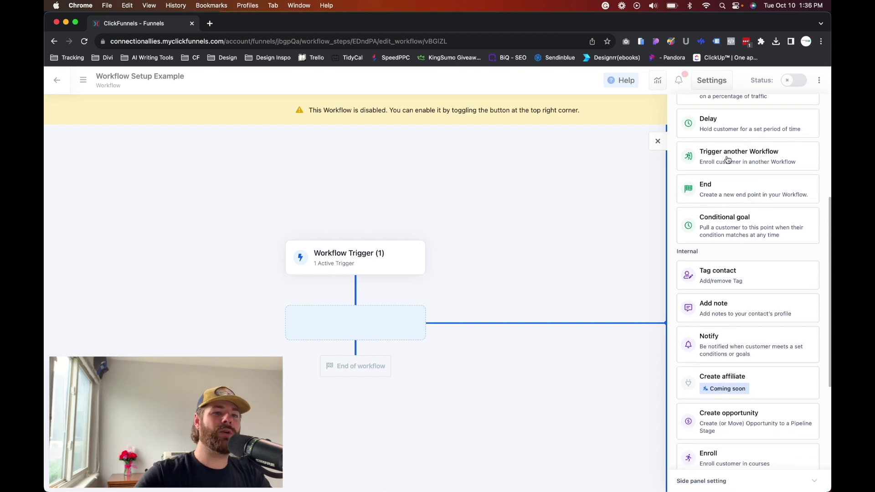
pyautogui.scroll(-1, 728, 159)
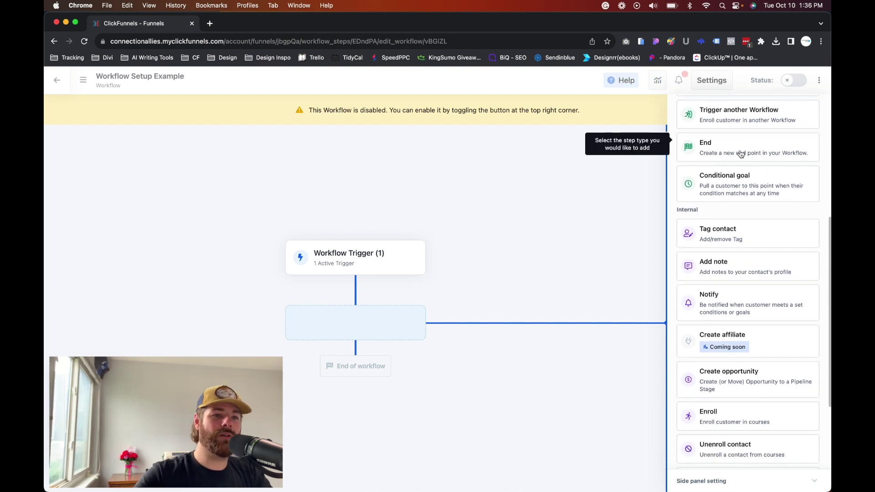
pyautogui.scroll(-1, 740, 153)
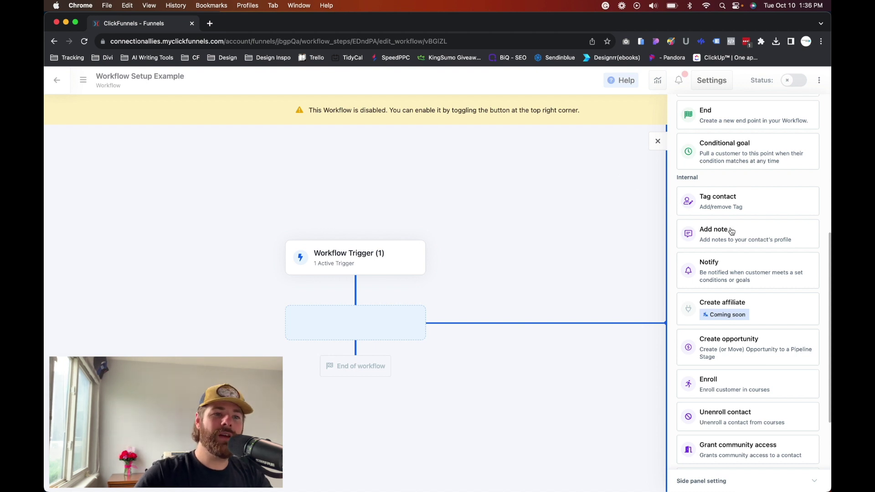
pyautogui.scroll(-3, 732, 230)
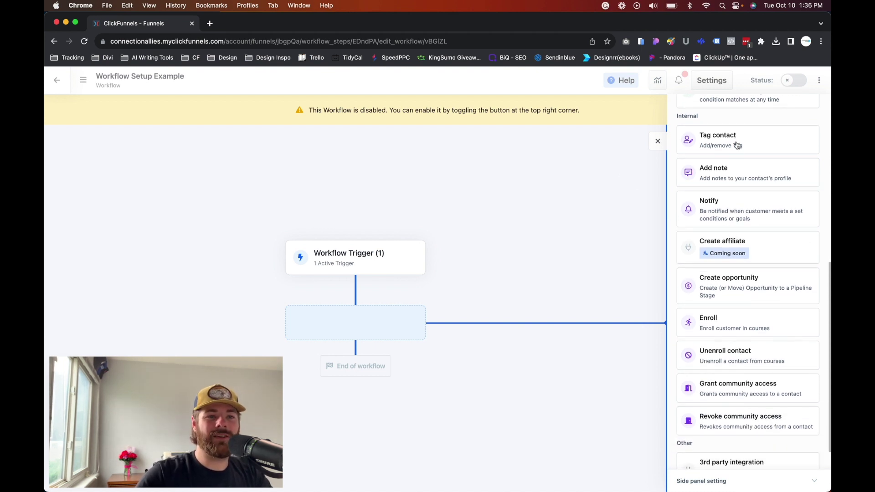
pyautogui.scroll(-1, 747, 173)
pyautogui.scroll(-1, 747, 173)
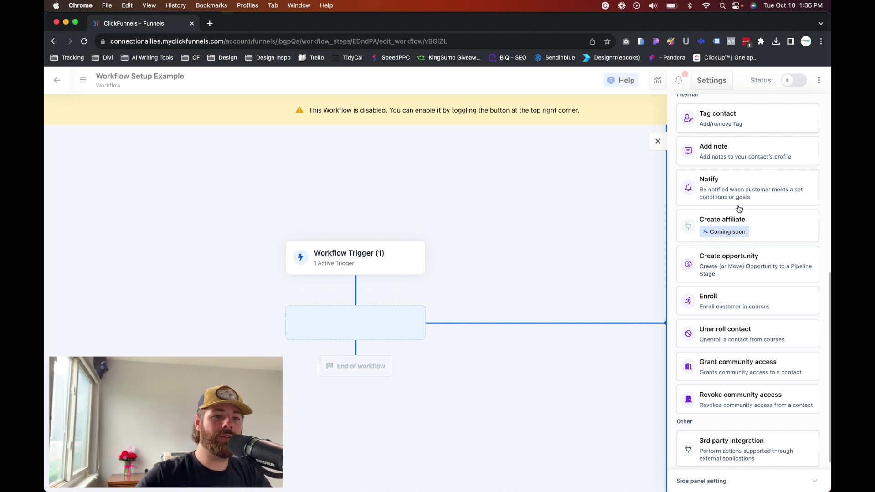
pyautogui.scroll(-3, 736, 228)
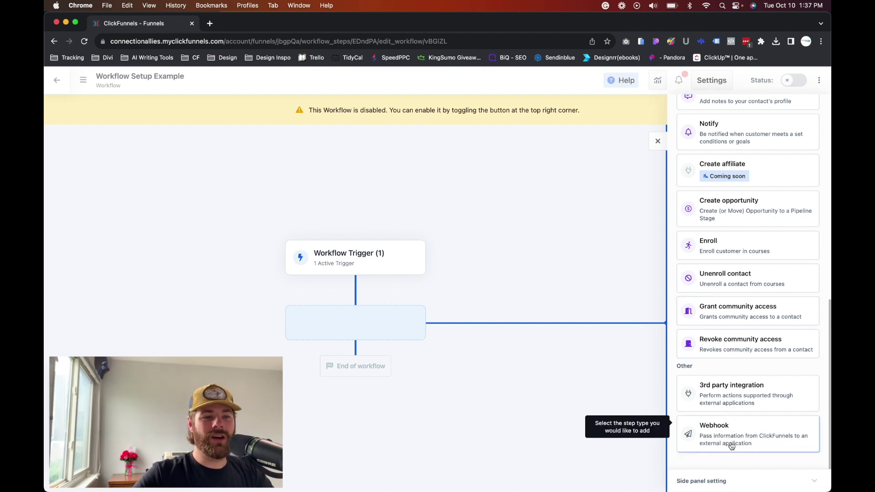
pyautogui.scroll(3, 708, 318)
pyautogui.scroll(10, 709, 318)
pyautogui.scroll(-13, 708, 318)
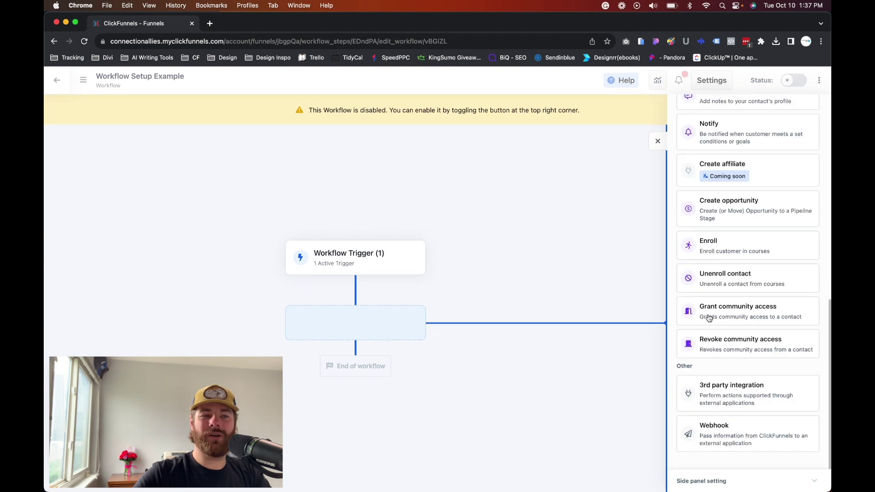
pyautogui.scroll(12, 709, 318)
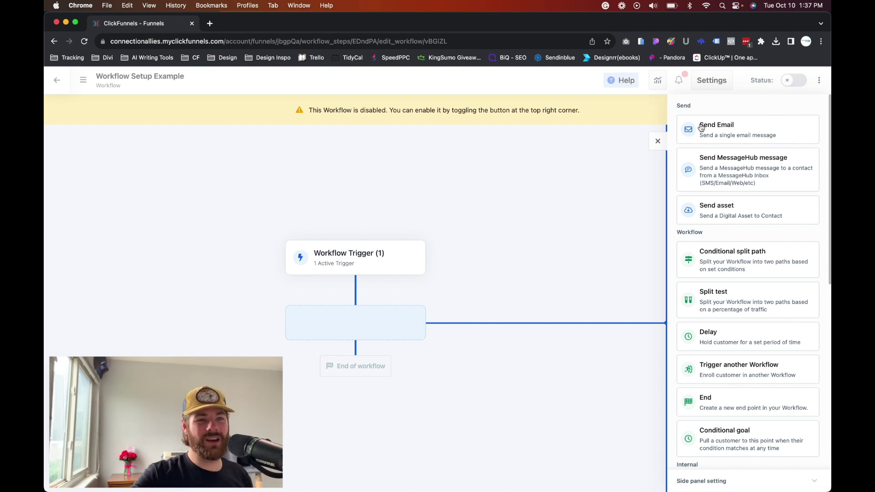
# Step: Add a Send Email step using Classic Email Template 3
pyautogui.click(720, 129)
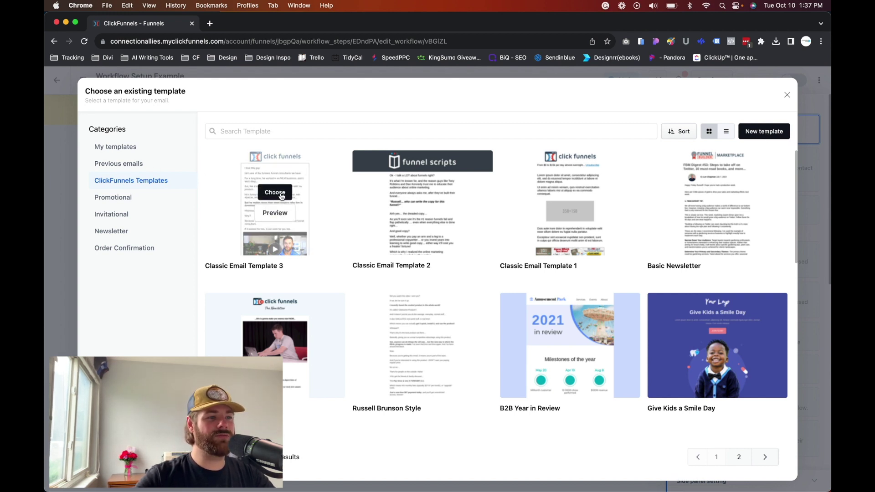
pyautogui.click(282, 196)
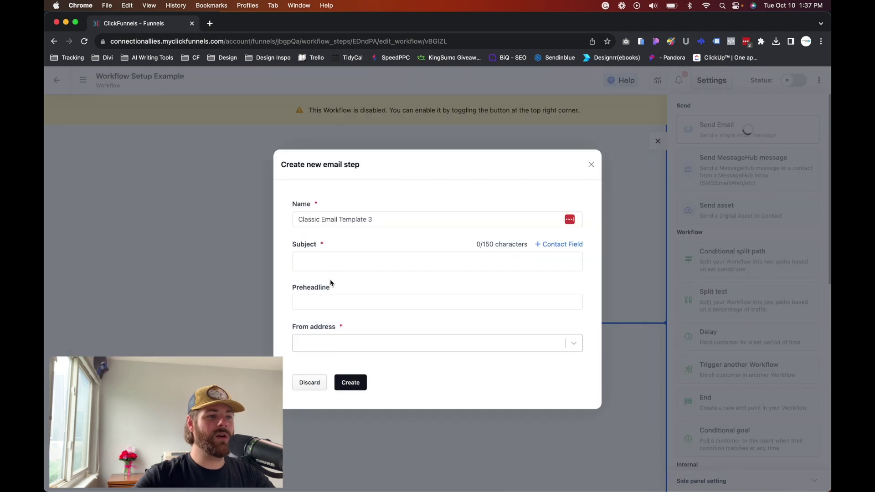
# Step: Create email step 'workflow example email' with subject 'hey, glad to have you here', preheadline and personal sender
pyautogui.tripleClick(354, 213)
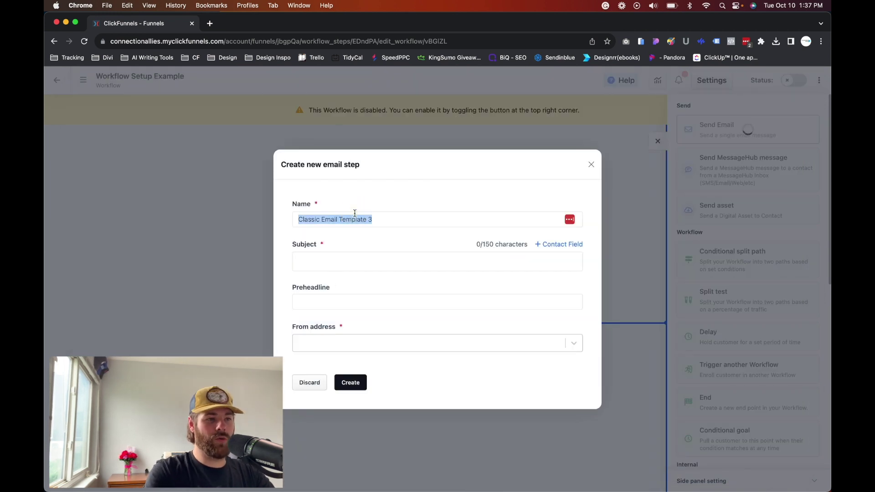
pyautogui.write('workflow example email')
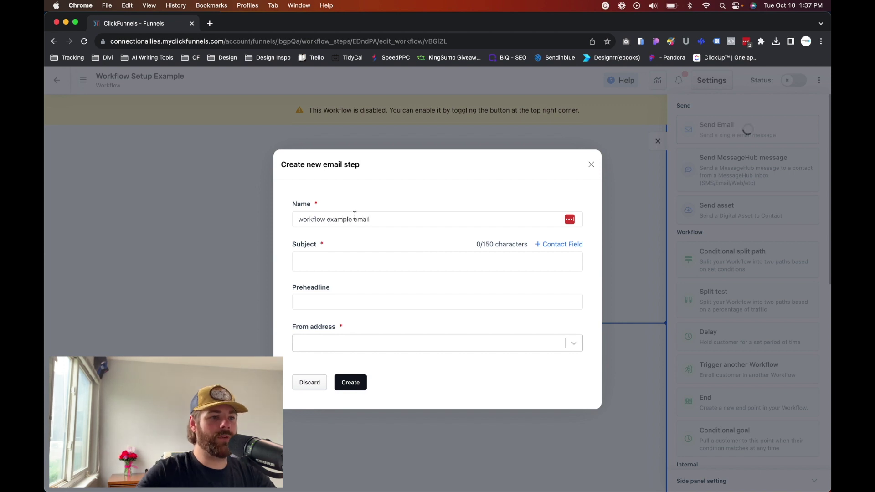
pyautogui.click(350, 263)
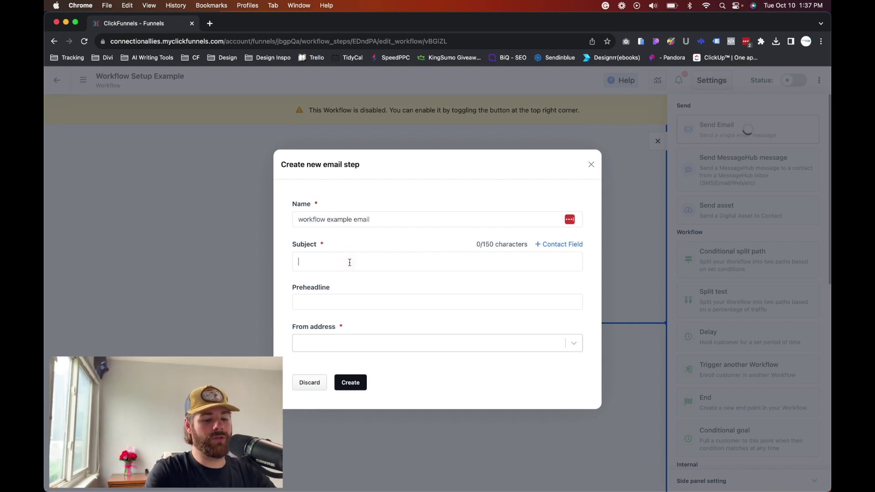
pyautogui.write('hey, g')
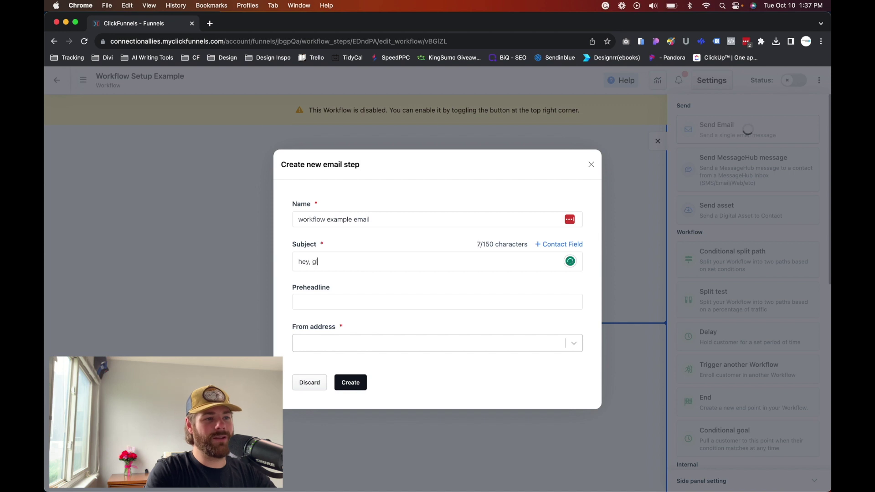
pyautogui.write('lad to have you here')
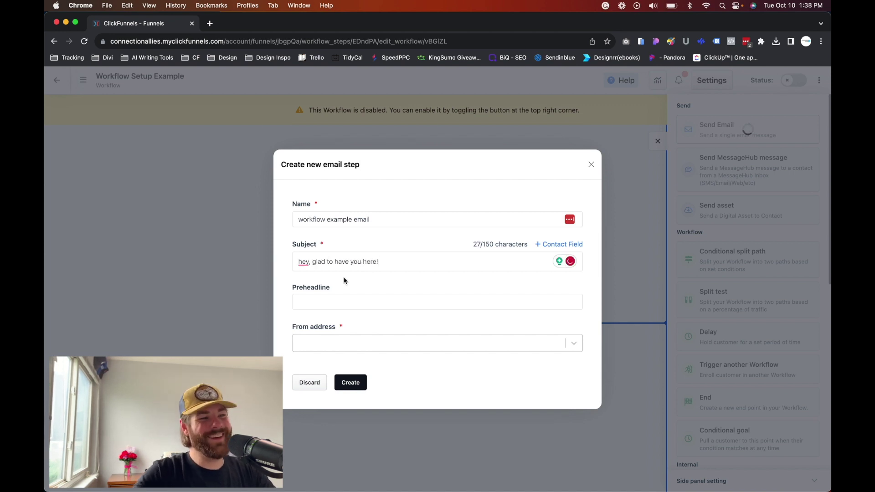
pyautogui.click(340, 303)
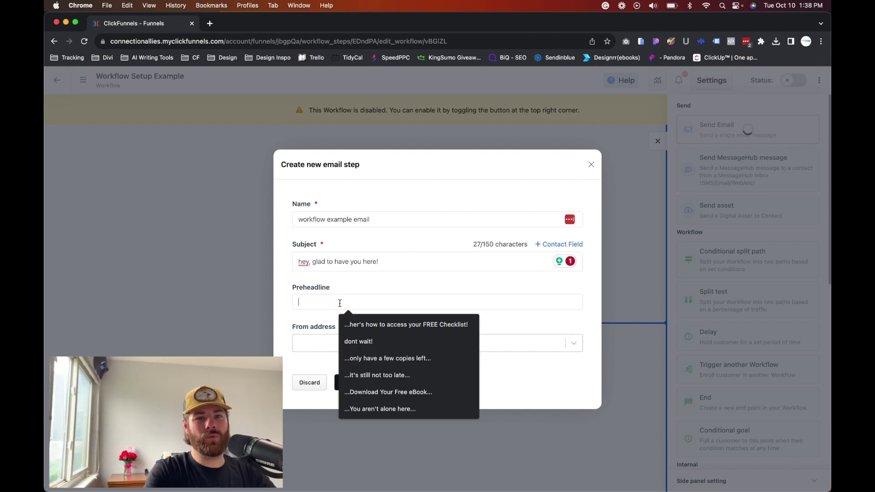
pyautogui.write('We are excited to have you here with us!')
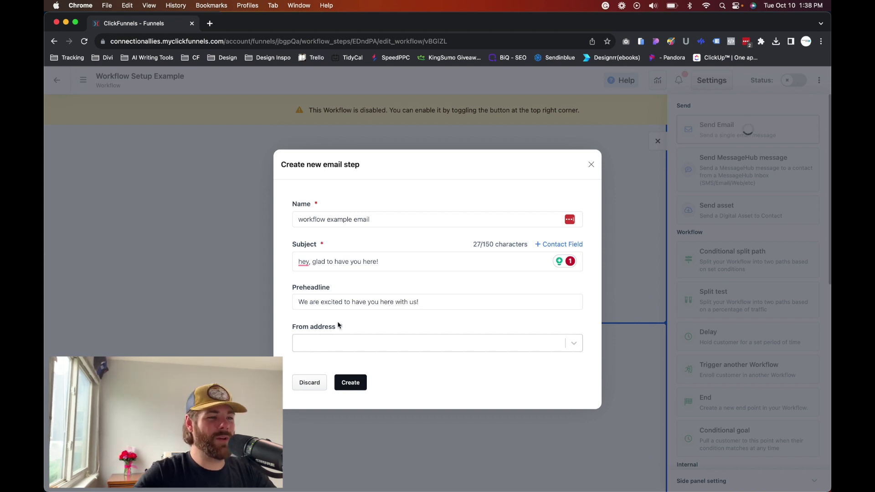
pyautogui.click(321, 343)
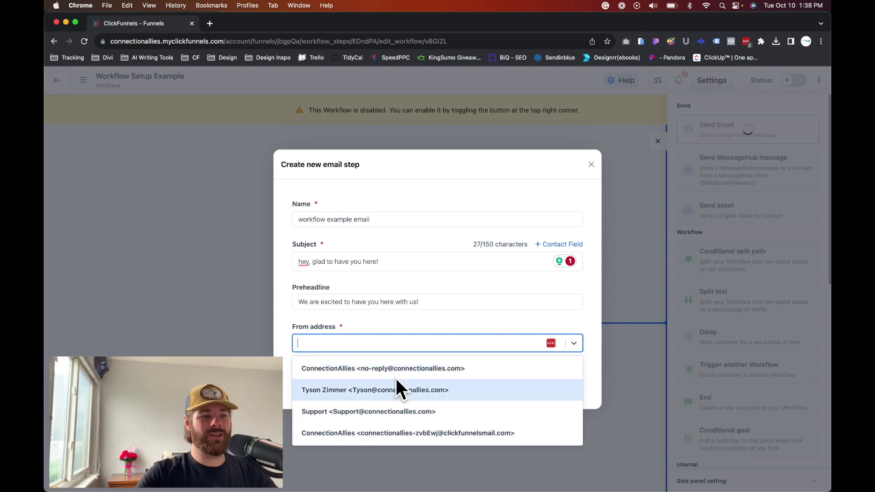
pyautogui.click(347, 399)
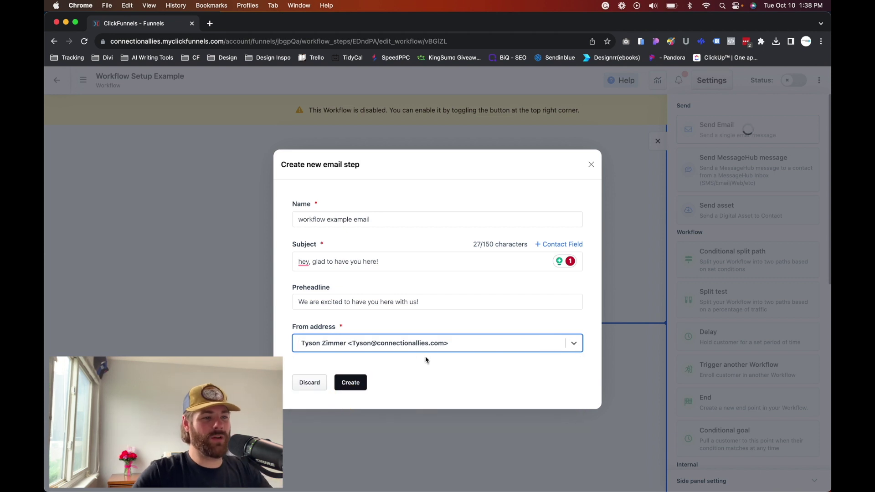
pyautogui.click(356, 387)
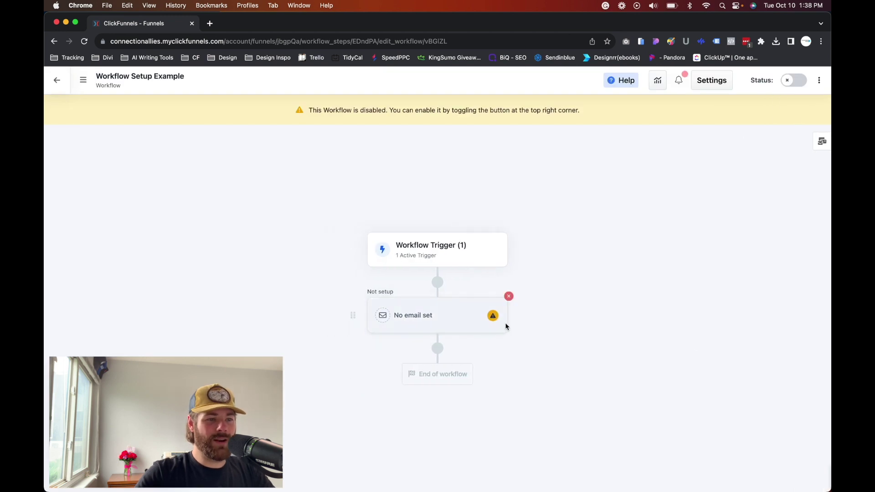
# Step: Rewrite the email's opening text to 'hey!' followed by 'I appreciate you!'
pyautogui.moveTo(493, 321)
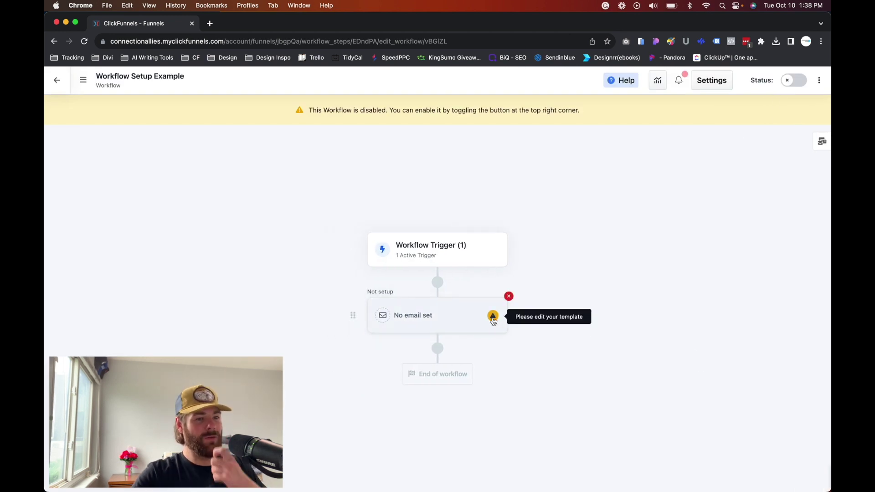
pyautogui.click(493, 321)
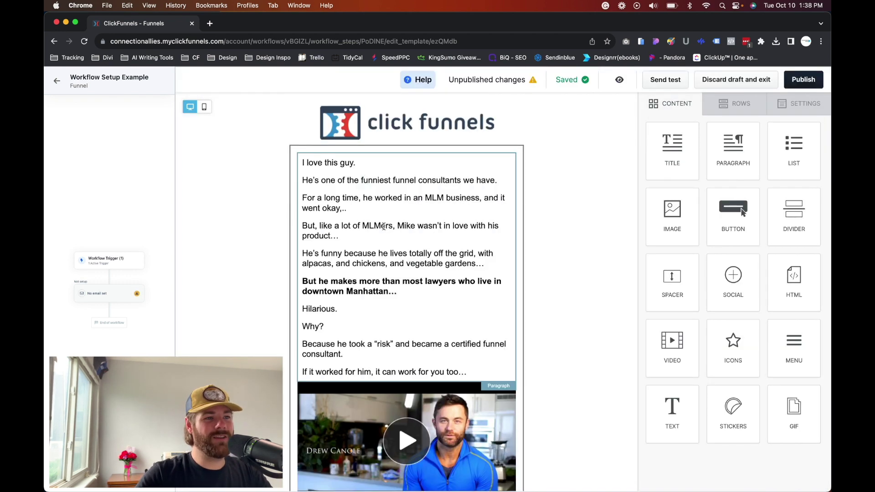
pyautogui.click(385, 232)
pyautogui.tripleClick(385, 233)
pyautogui.hotkey('ctrl', 'a')
pyautogui.write('h')
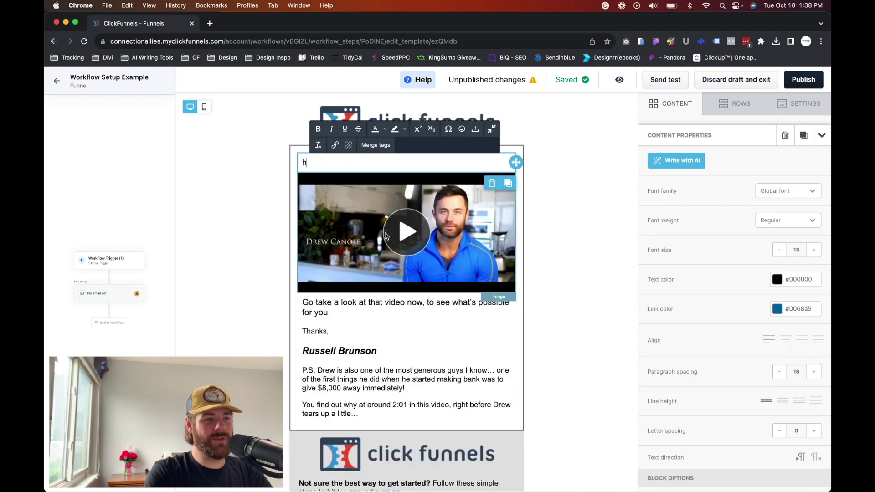
pyautogui.write('ey!')
pyautogui.press('Return')
pyautogui.press('Return')
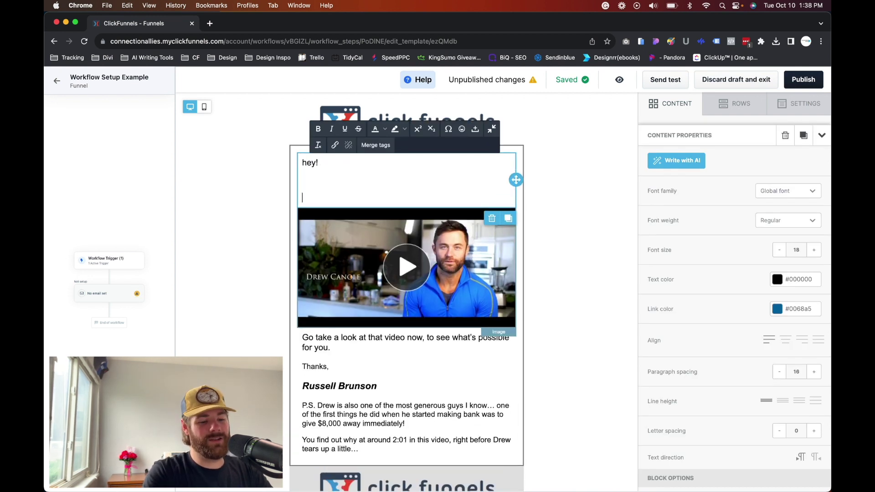
pyautogui.write('I appreciate')
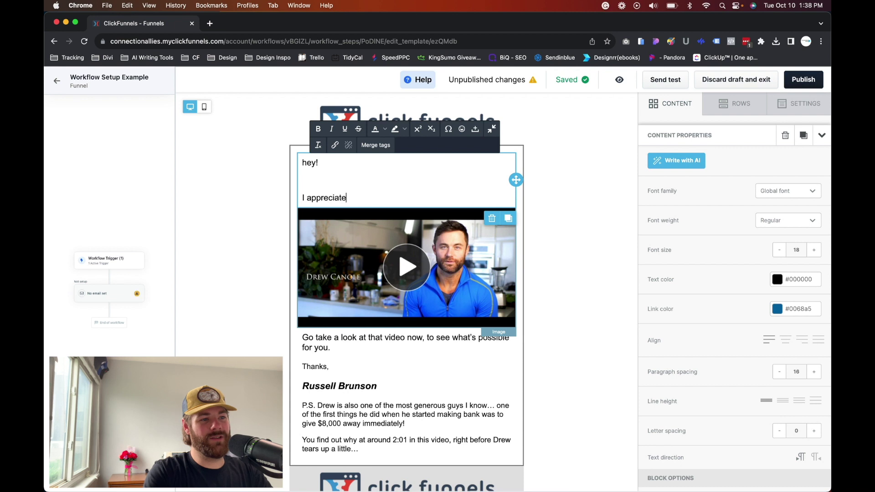
pyautogui.write('you')
pyautogui.press('BackSpace')
pyautogui.press('BackSpace')
pyautogui.press('BackSpace')
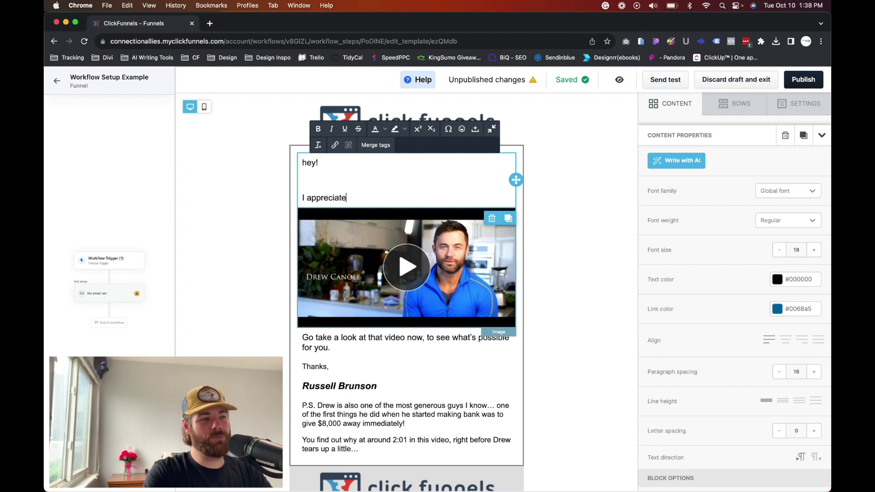
pyautogui.write('y')
pyautogui.press('BackSpace')
pyautogui.write('you!')
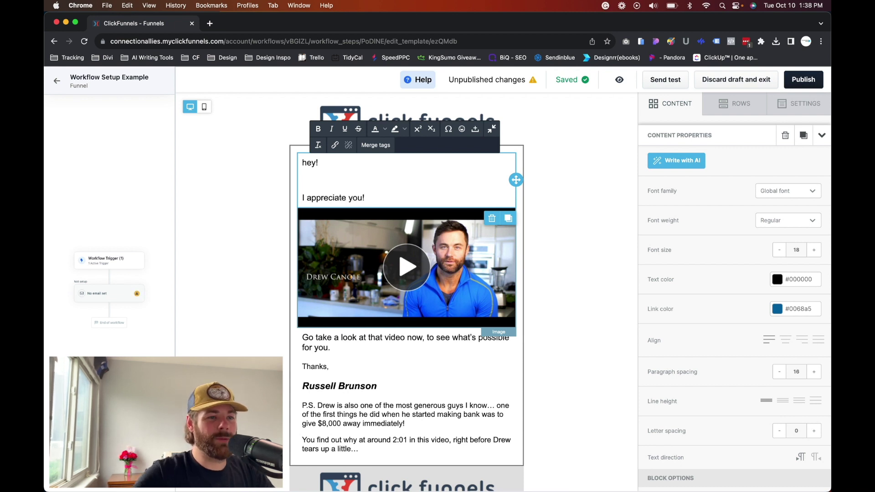
pyautogui.click(614, 204)
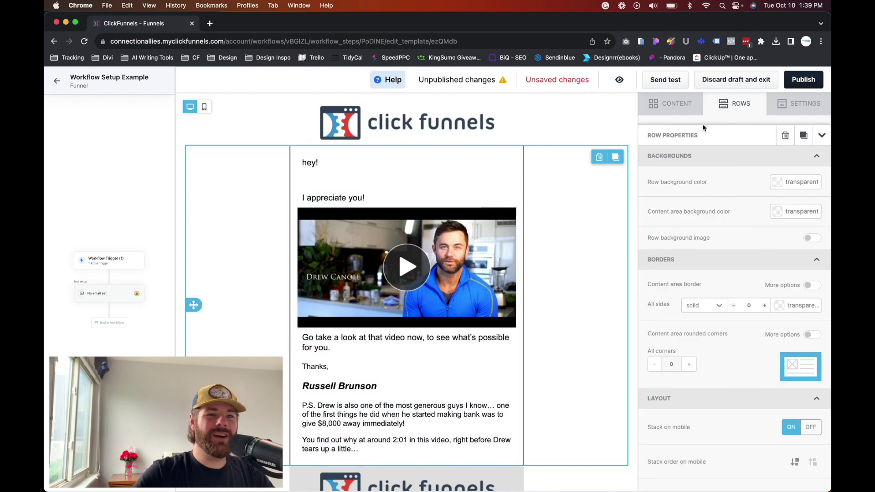
# Step: Publish the updated email template
pyautogui.click(795, 81)
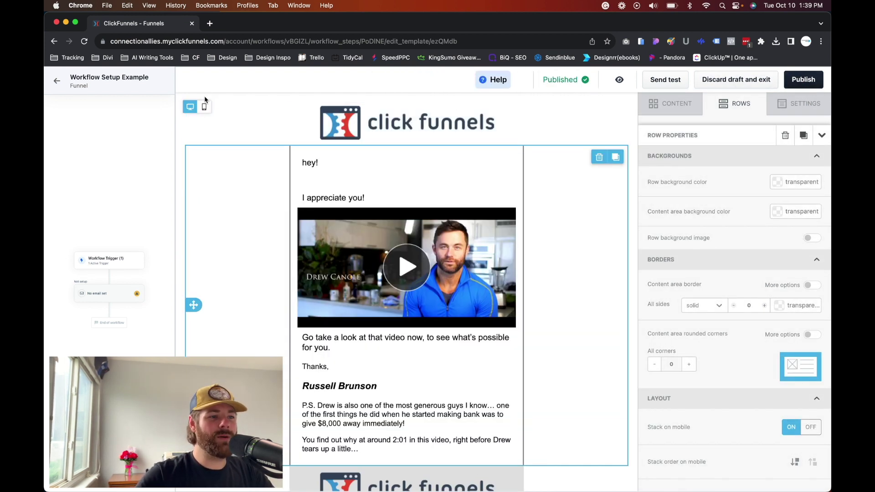
pyautogui.scroll(-5, 388, 332)
pyautogui.scroll(5, 387, 333)
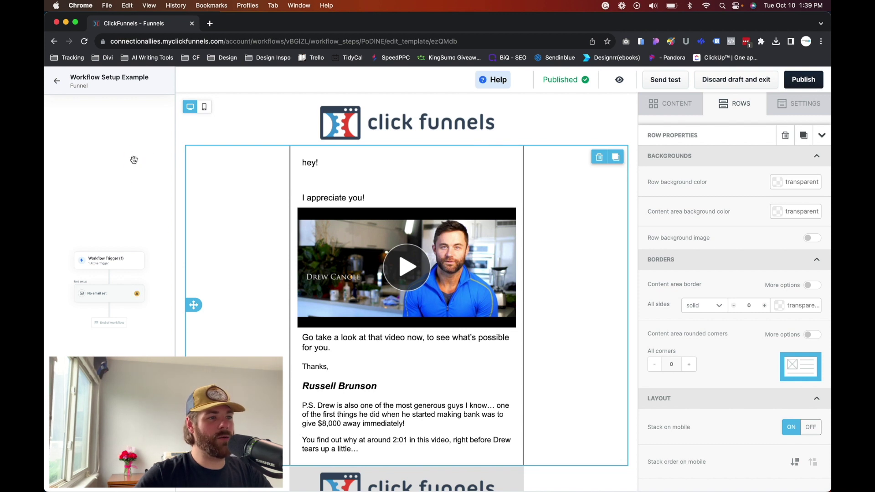
pyautogui.click(126, 203)
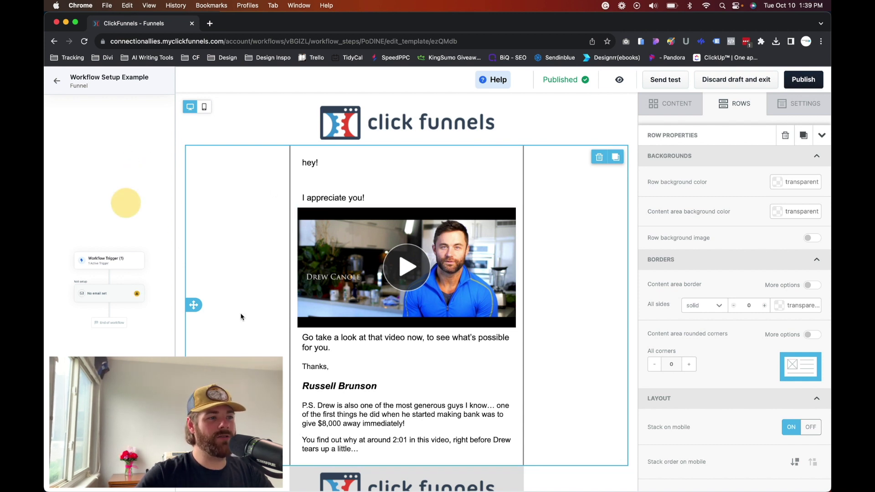
# Step: Back in the workflow, insert a 1 day delay step after the trigger
pyautogui.click(56, 81)
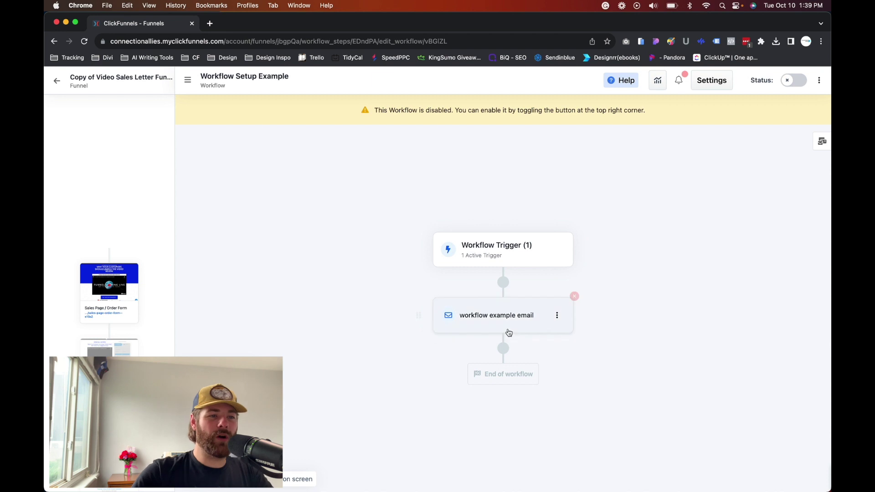
pyautogui.click(504, 351)
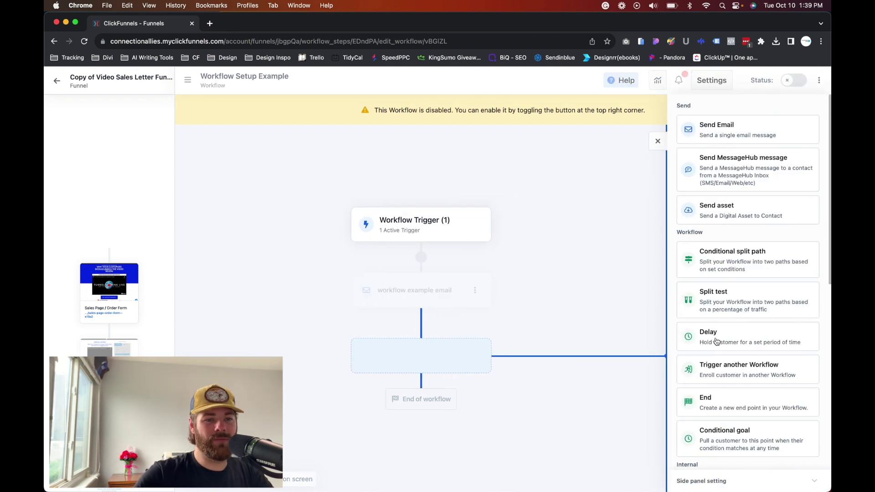
pyautogui.click(716, 341)
pyautogui.scroll(-2, 525, 339)
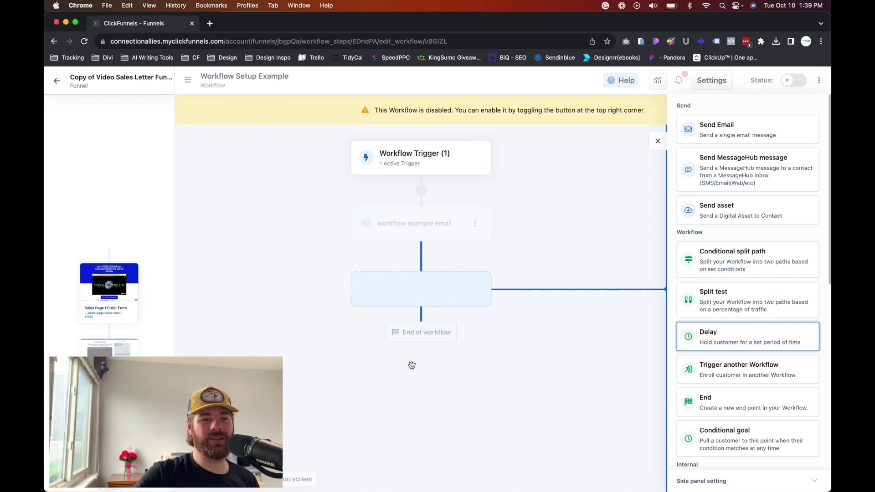
pyautogui.moveTo(716, 359); pyautogui.dragTo(382, 299)
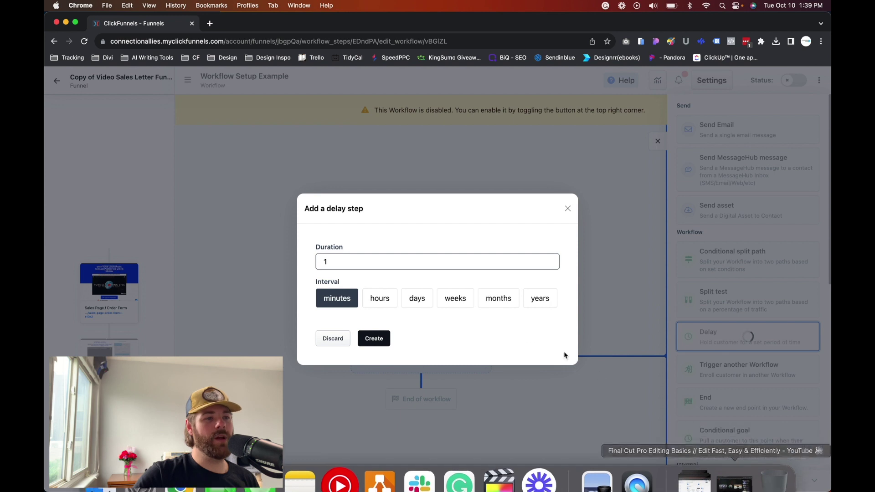
pyautogui.click(415, 298)
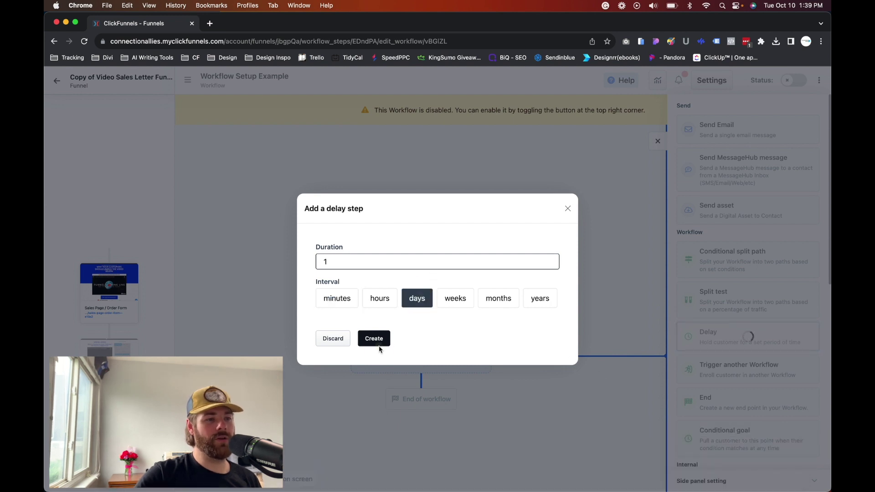
pyautogui.click(377, 342)
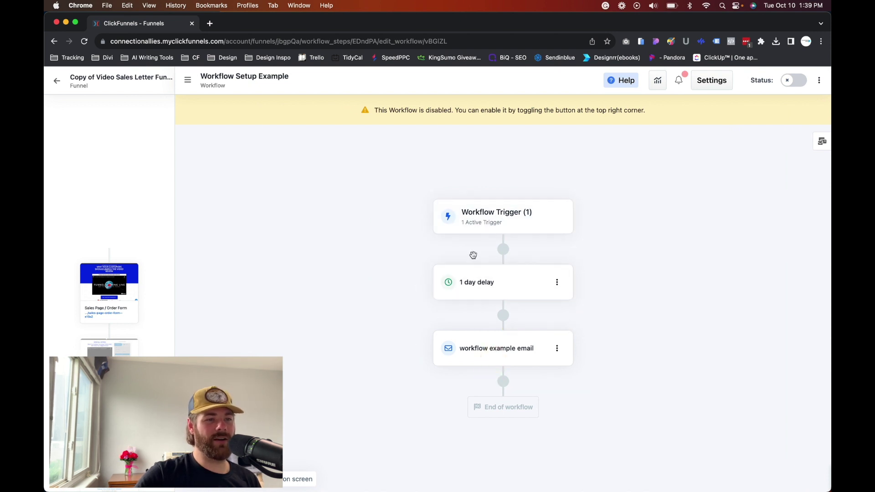
# Step: Move the 1 day delay below the workflow example email and add a step after it
pyautogui.moveTo(418, 282); pyautogui.dragTo(503, 381)
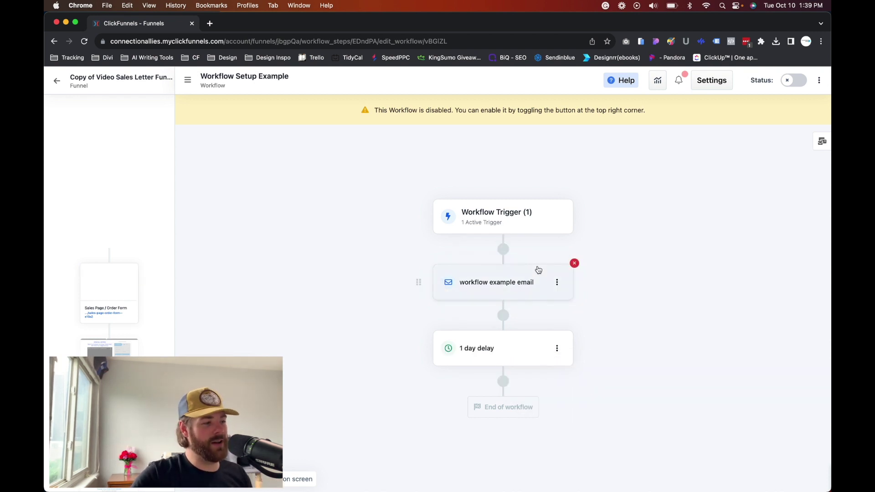
pyautogui.click(503, 382)
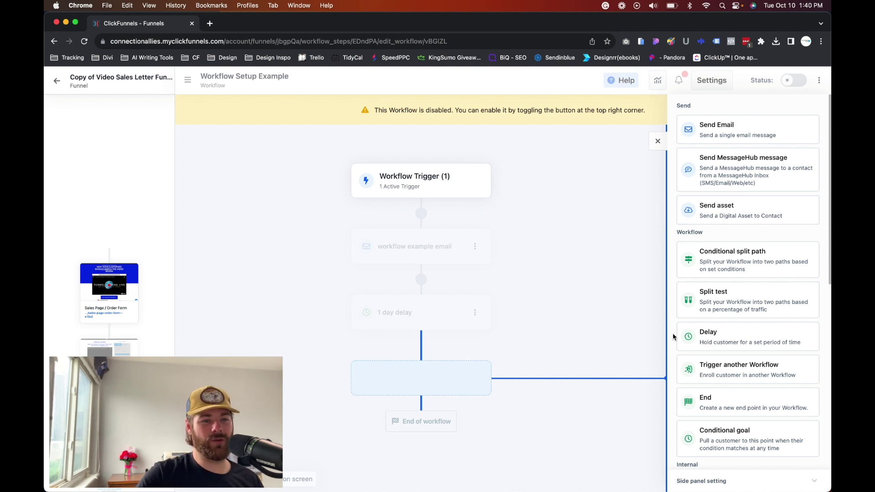
# Step: Place an Enroll in courses step at the workflow's end, after the 1 day delay
pyautogui.scroll(-3, 706, 325)
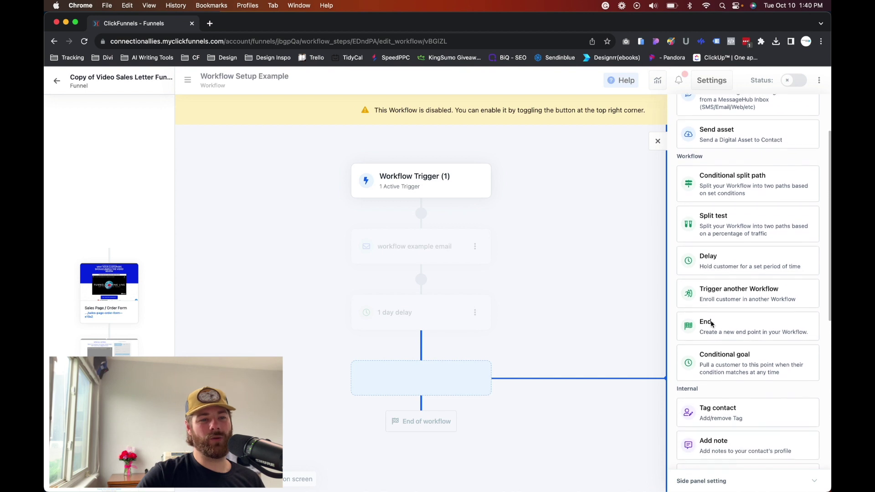
pyautogui.scroll(-10, 715, 324)
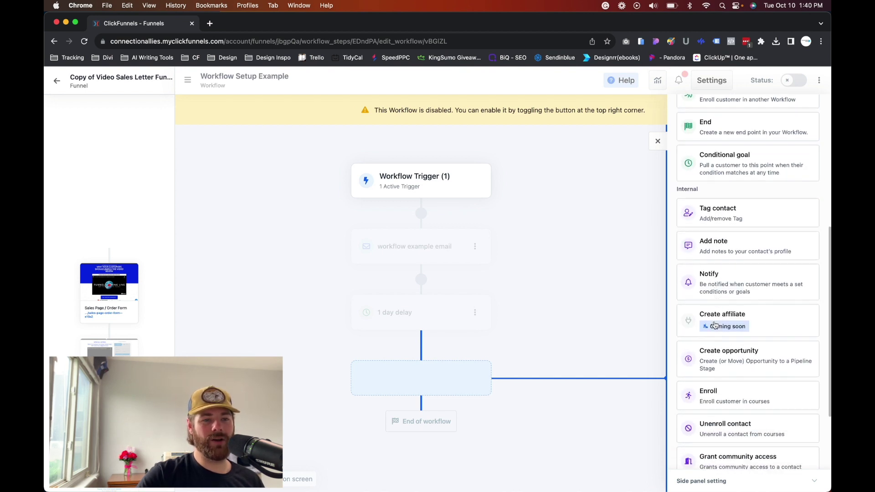
pyautogui.click(734, 321)
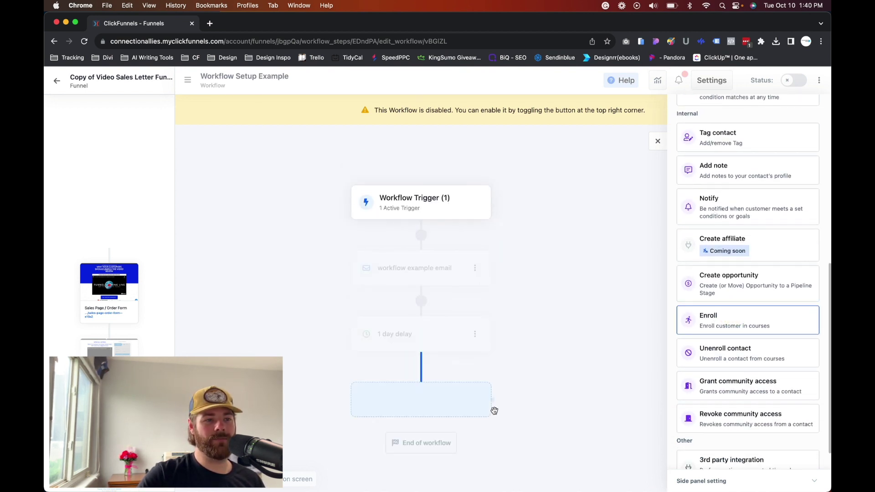
pyautogui.moveTo(494, 313)
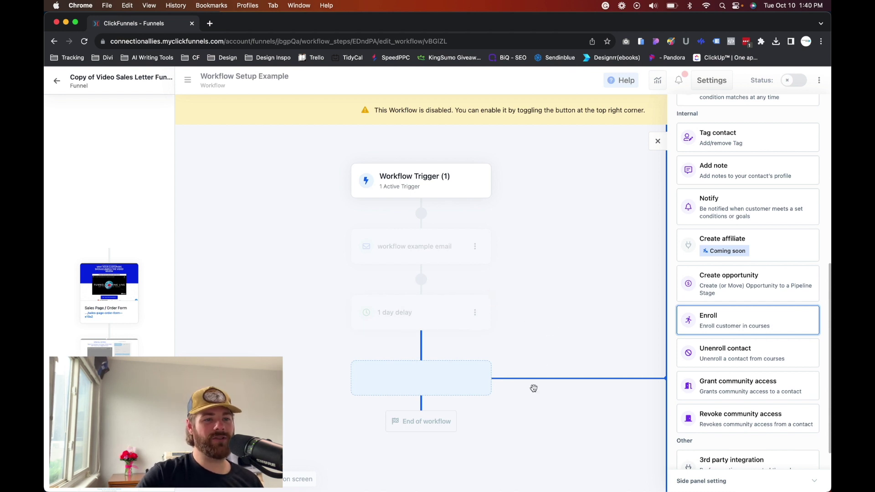
pyautogui.moveTo(683, 320); pyautogui.dragTo(424, 393)
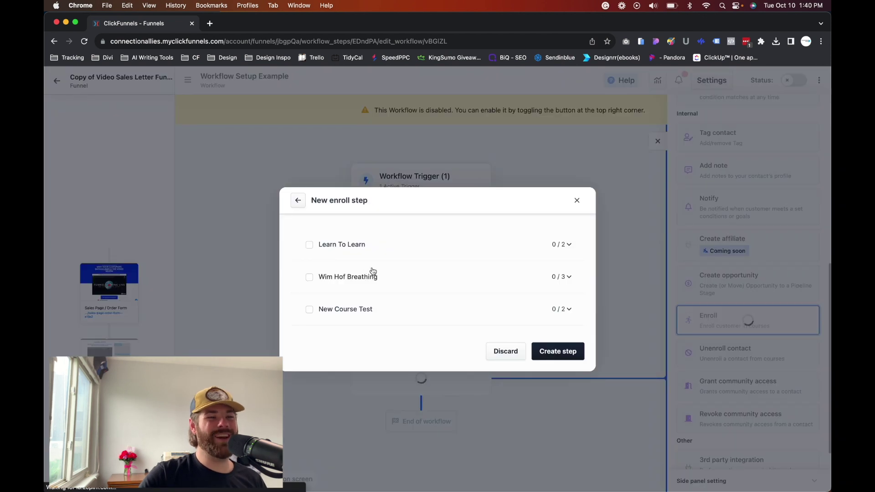
# Step: Have the Enroll step enroll contacts in module 1 of the Learn To Learn course, and create it
pyautogui.click(309, 245)
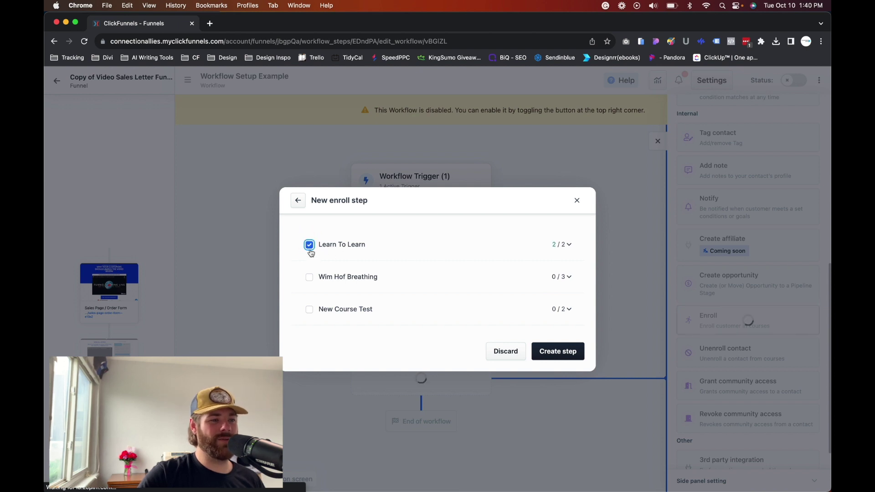
pyautogui.click(309, 245)
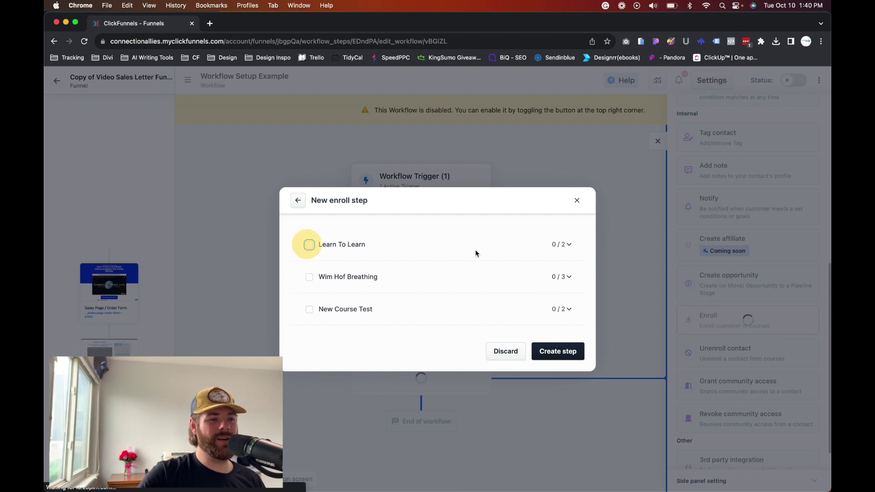
pyautogui.click(570, 244)
pyautogui.click(317, 245)
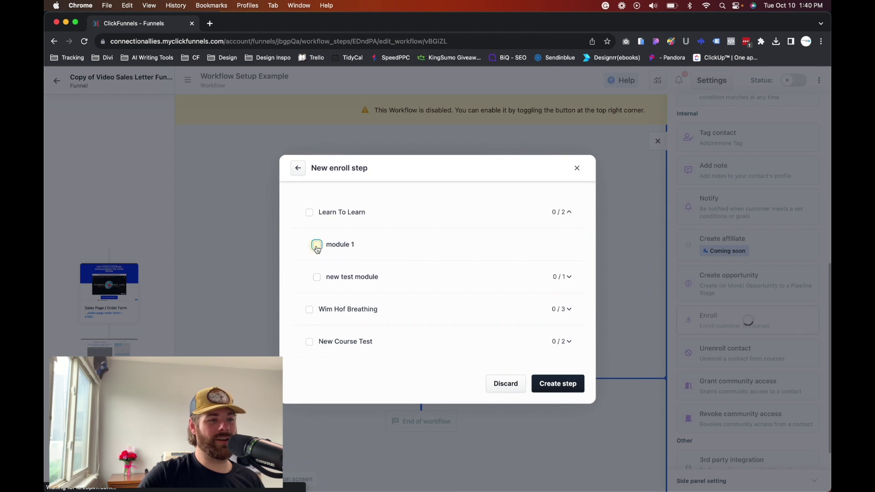
pyautogui.click(575, 390)
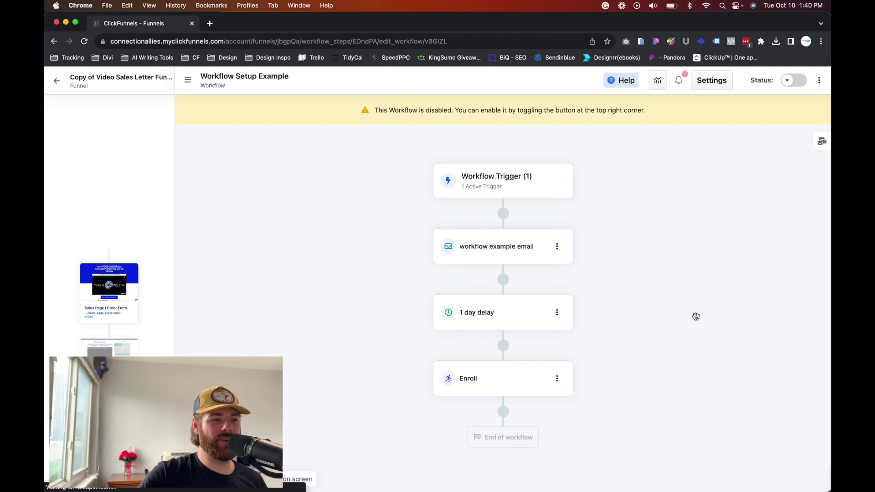
# Step: Enable the Workflow Setup Example workflow via its Status toggle, confirming Enable
pyautogui.click(792, 82)
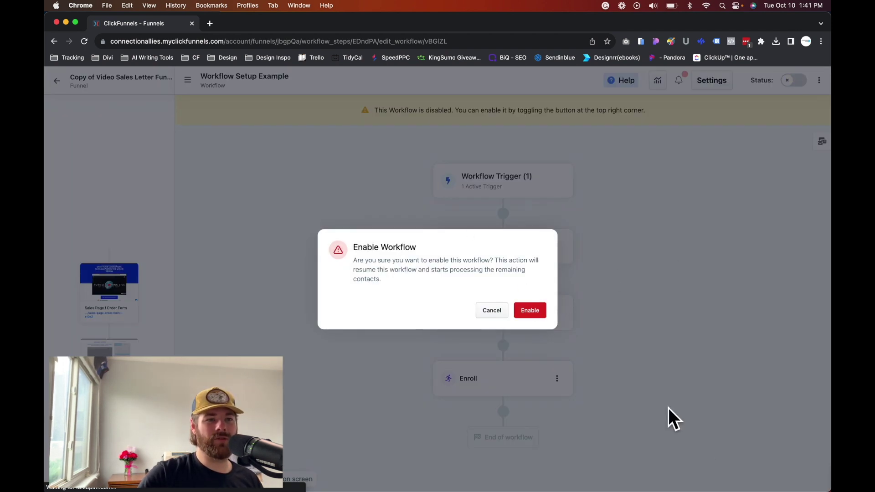
pyautogui.click(526, 311)
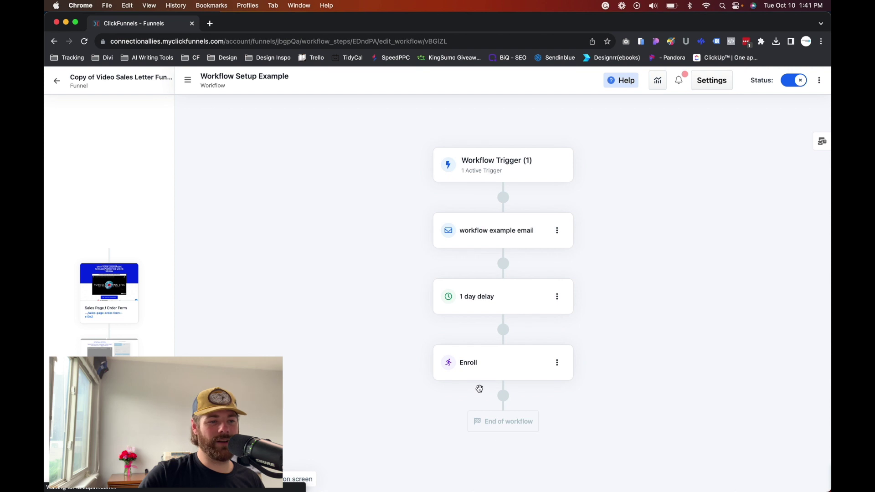
# Step: Add a new step below Enroll and choose the 3rd party integration step type
pyautogui.click(503, 396)
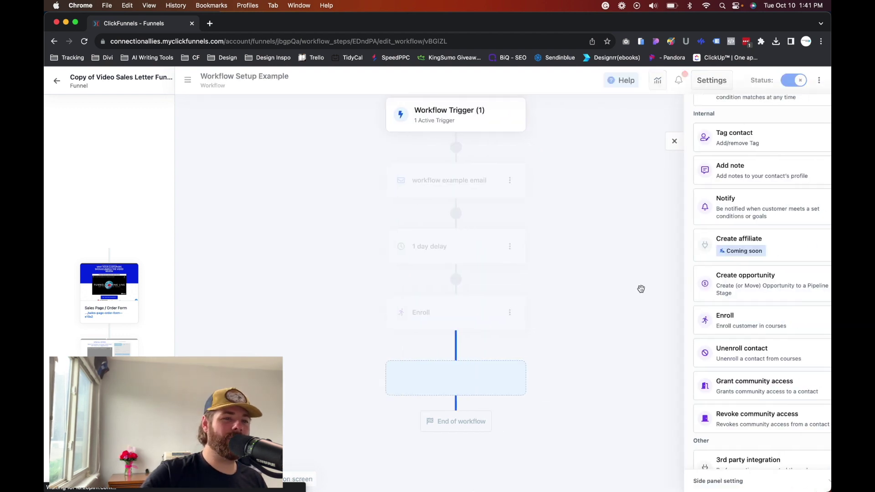
pyautogui.scroll(-2, 760, 316)
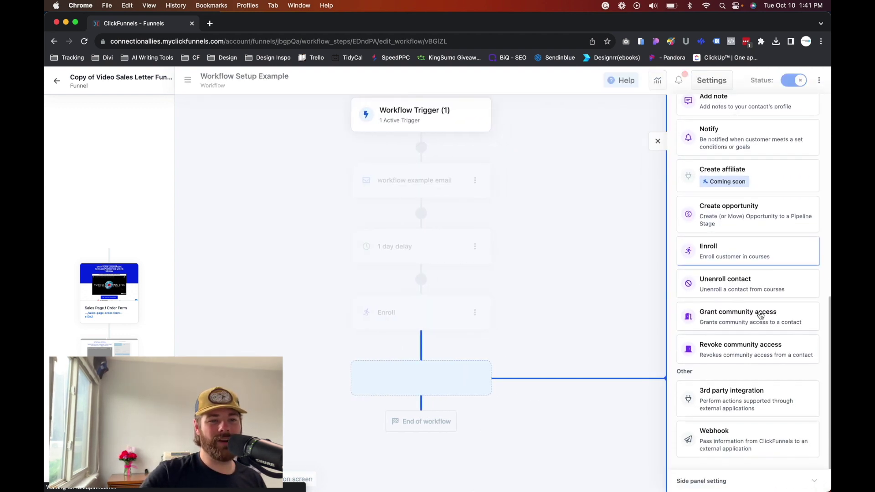
pyautogui.scroll(5, 759, 316)
pyautogui.scroll(1, 760, 315)
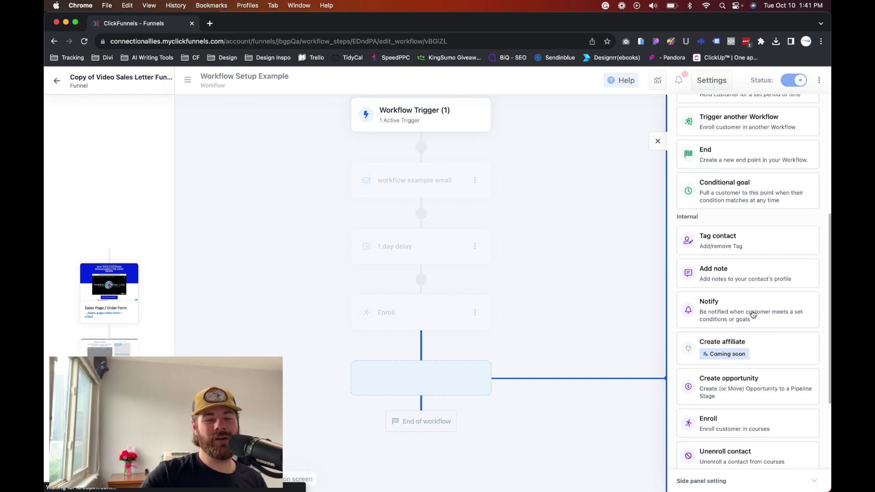
pyautogui.scroll(-5, 715, 305)
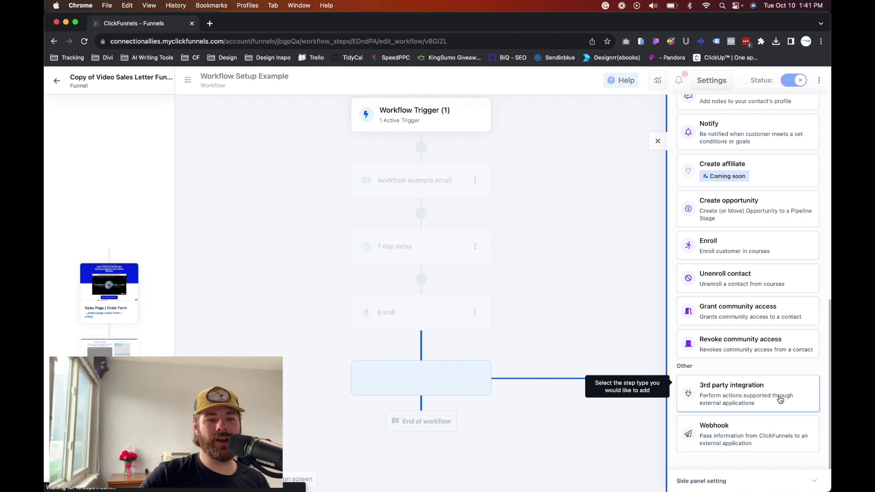
pyautogui.click(721, 390)
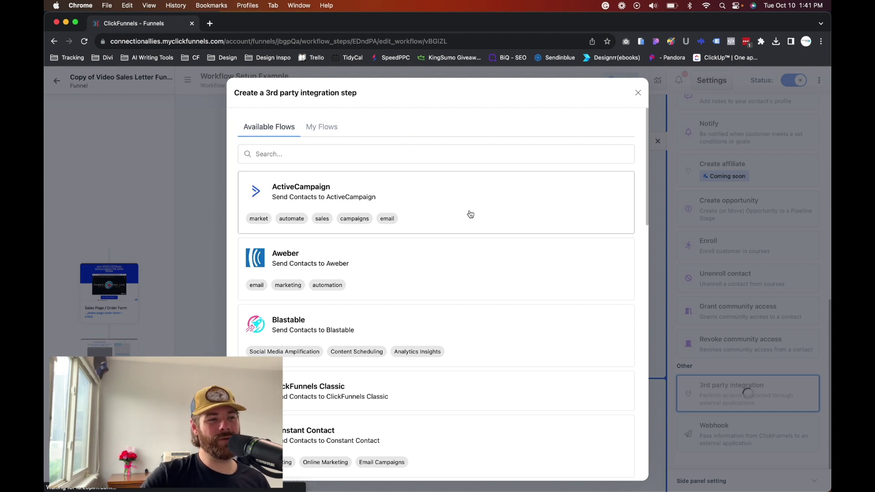
# Step: Browse the integration flows (ActiveCampaign, Aweber, Blastable) and close the dialog without adding one
pyautogui.scroll(-5, 465, 216)
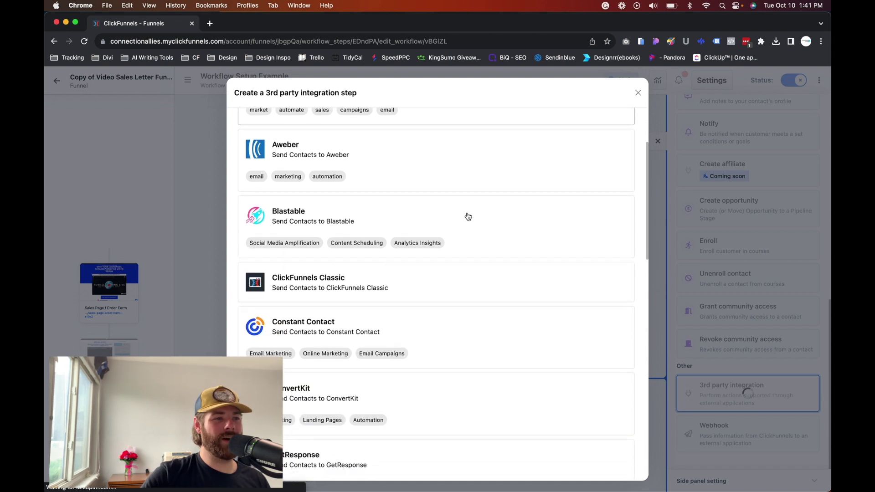
pyautogui.scroll(-5, 467, 216)
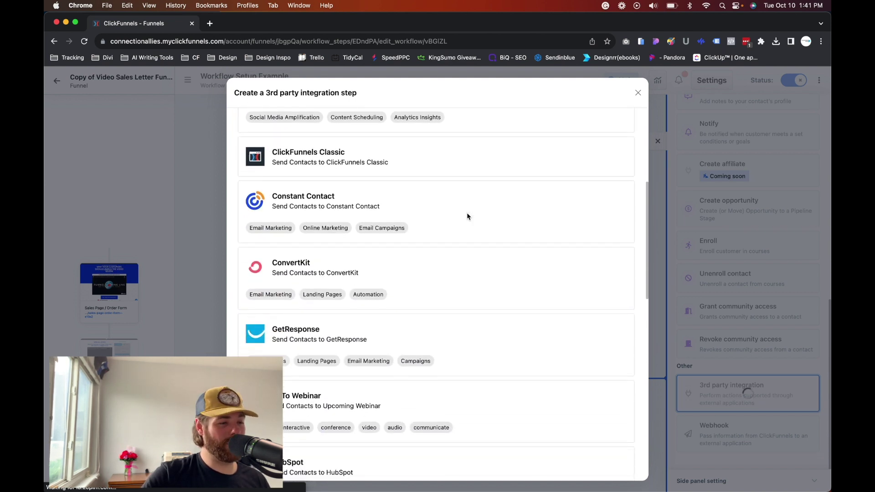
pyautogui.scroll(4, 467, 215)
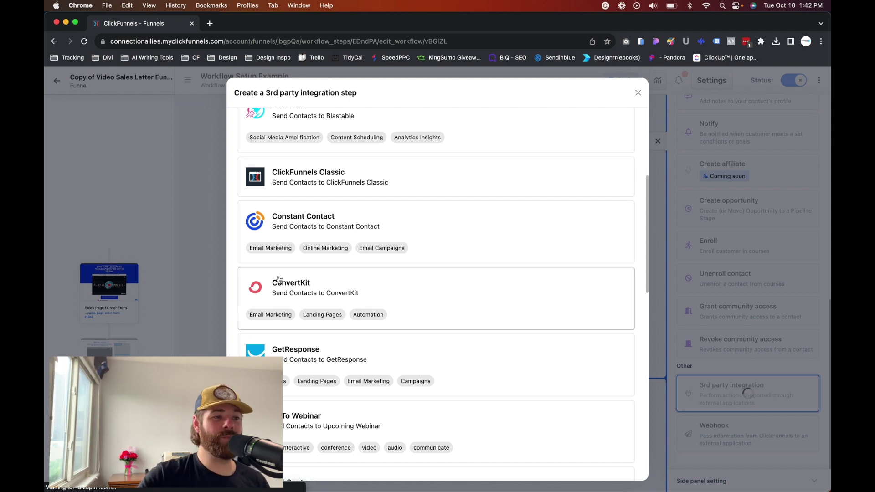
pyautogui.scroll(-5, 401, 309)
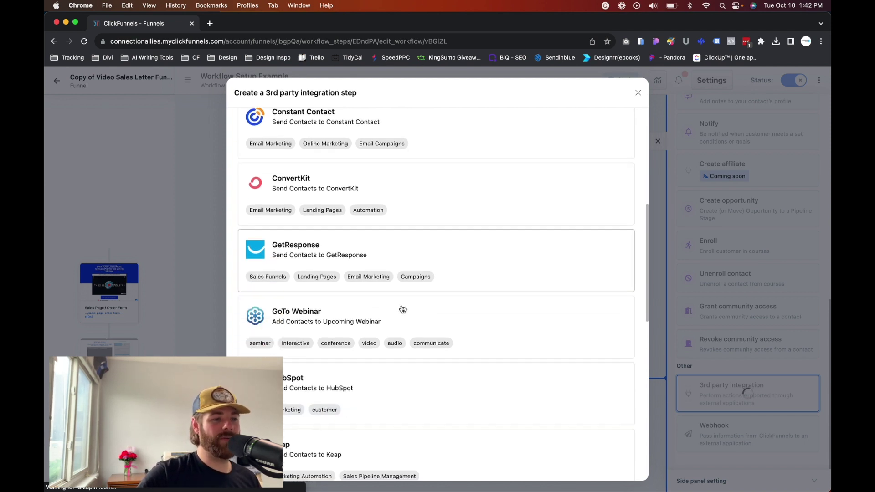
pyautogui.scroll(-7, 402, 310)
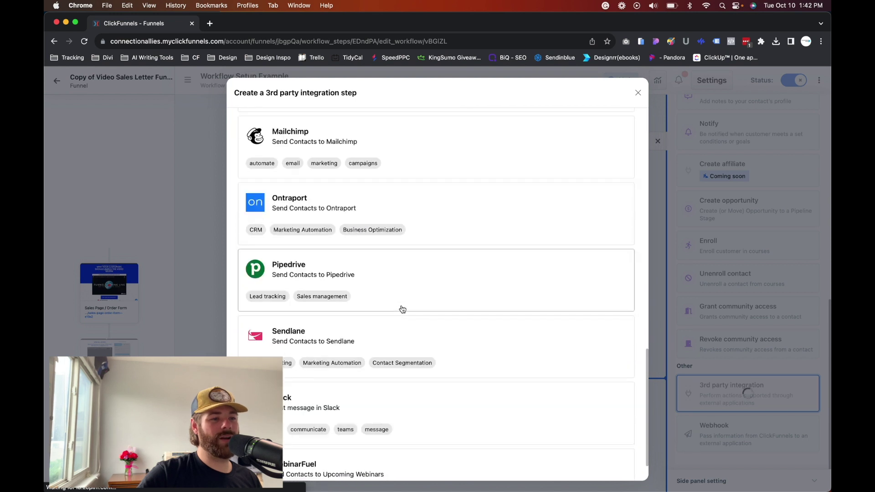
pyautogui.scroll(4, 402, 310)
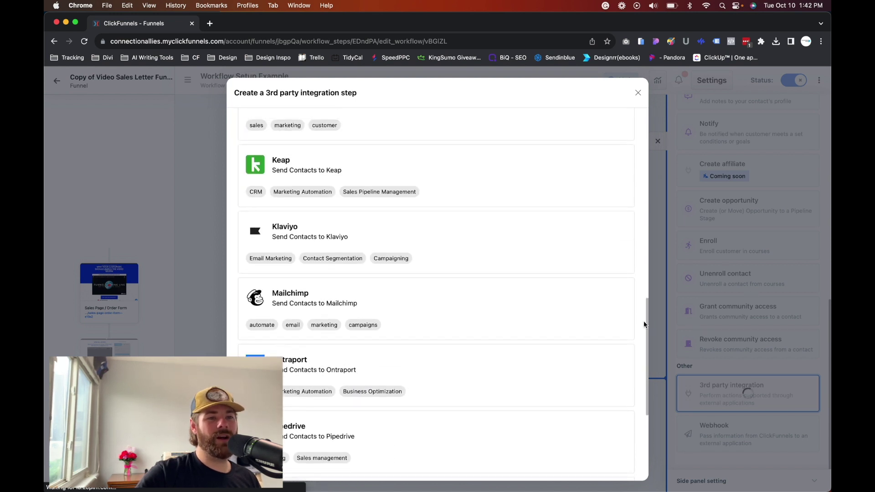
pyautogui.scroll(-3, 476, 338)
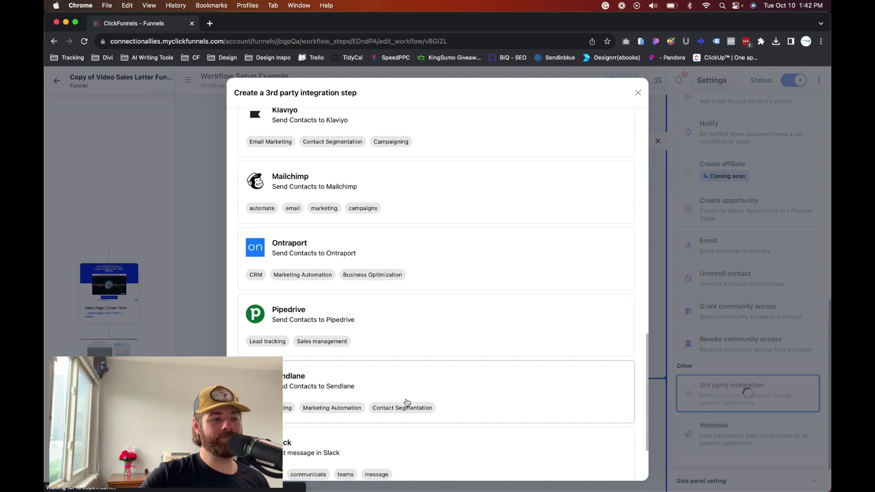
pyautogui.scroll(-3, 404, 404)
pyautogui.scroll(15, 406, 457)
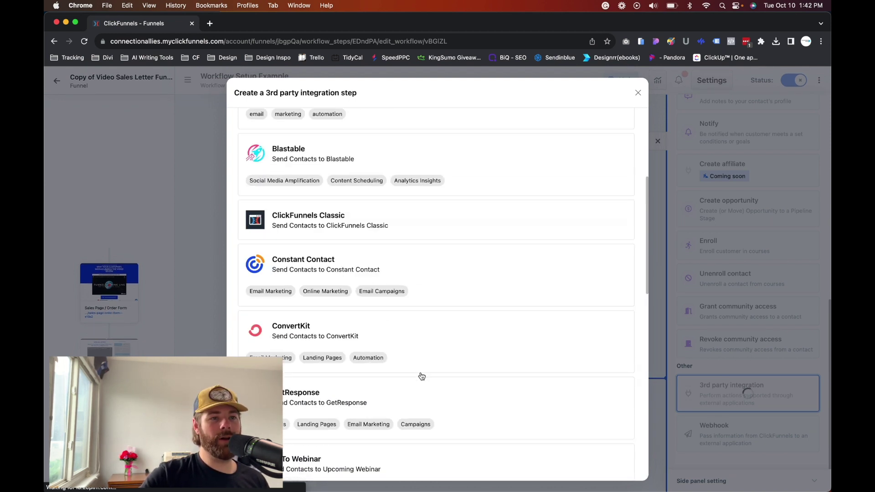
pyautogui.click(638, 93)
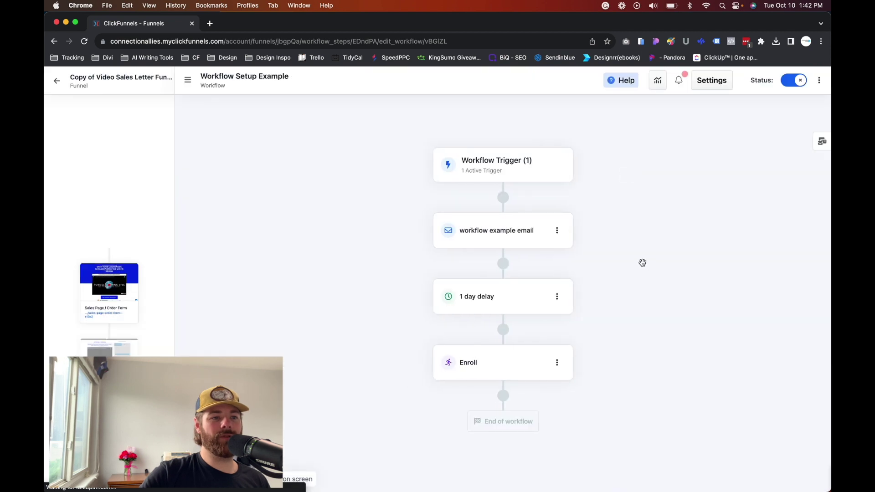
# Step: Go back from the workflow editor to the Marketing > Workflows list
pyautogui.press('super+bracketleft')
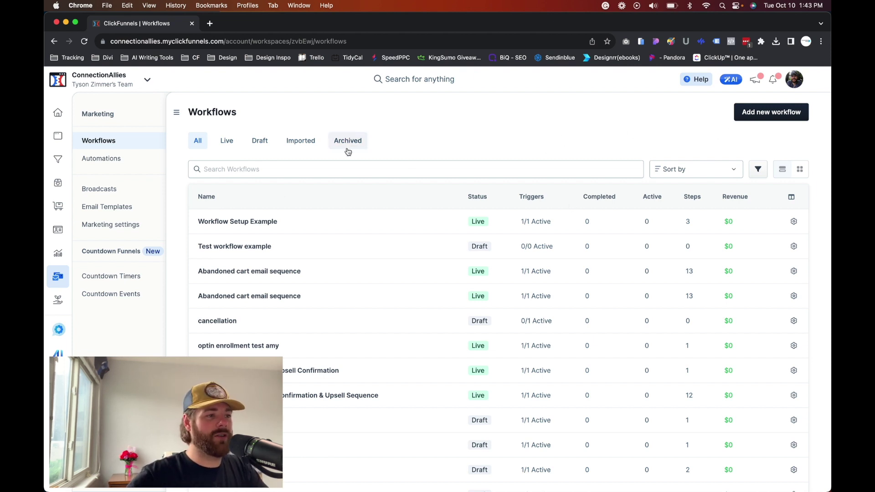
# Step: Start a new workflow named 'marketing tab workflow example'
pyautogui.click(759, 112)
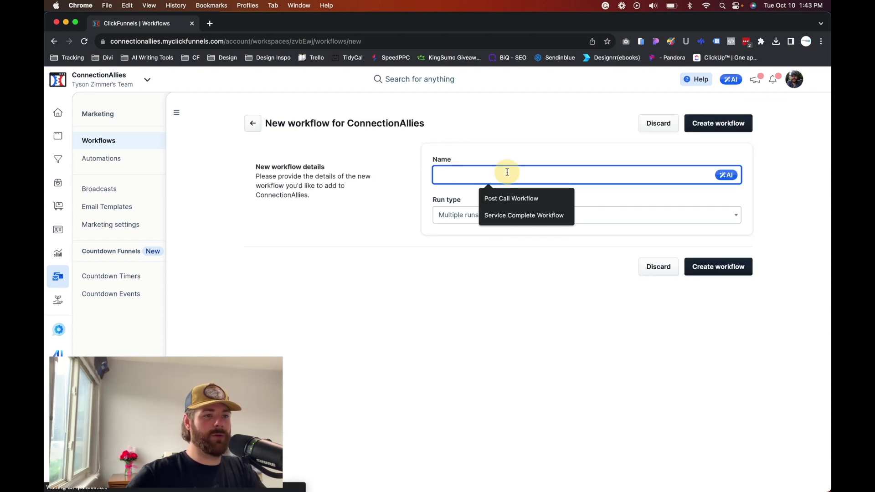
pyautogui.write('work')
pyautogui.press('BackSpace')
pyautogui.press('BackSpace')
pyautogui.press('BackSpace')
pyautogui.press('BackSpace')
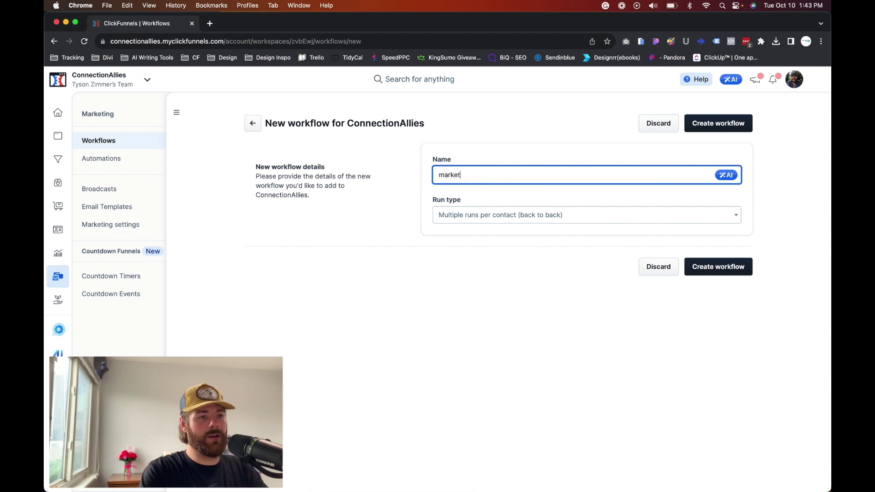
pyautogui.write('marketing tab work')
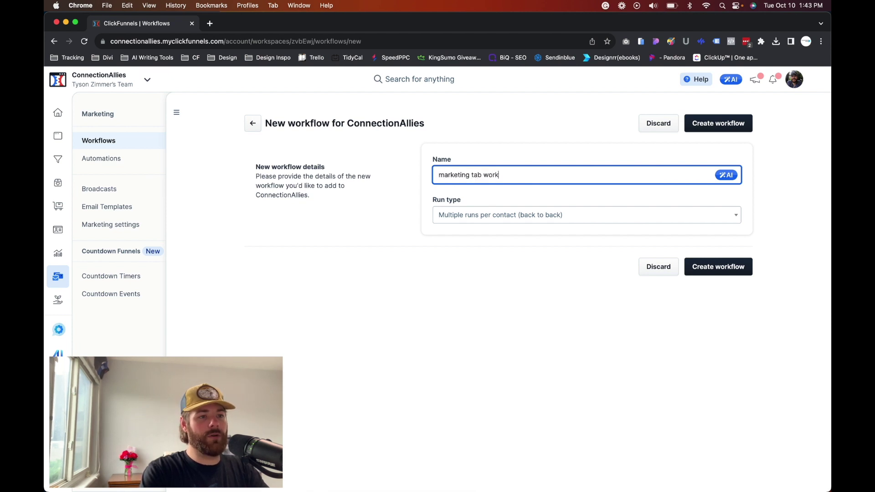
pyautogui.write('flow example')
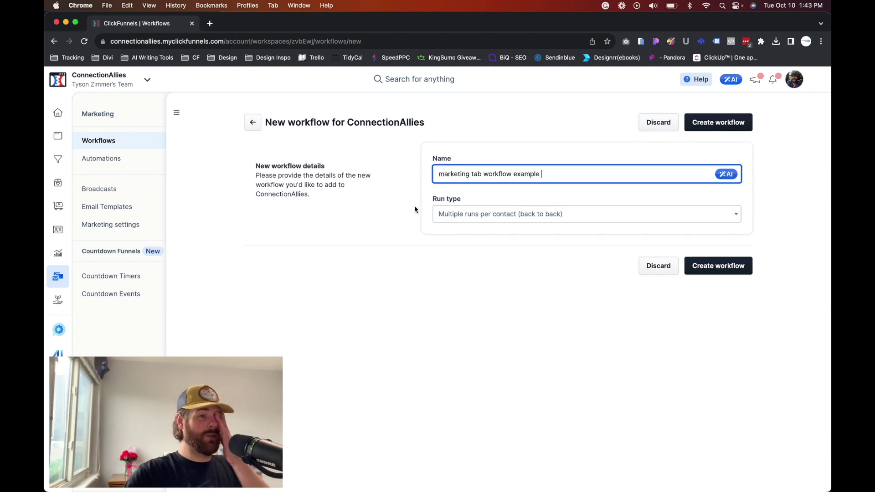
# Step: Set Run type to 'Only one run per contact' and create the workflow
pyautogui.click(494, 216)
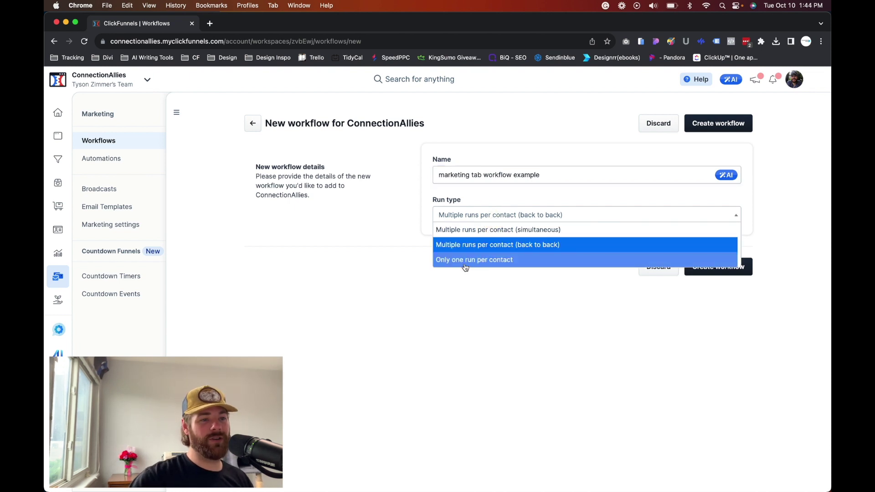
pyautogui.press('Up')
pyautogui.press('Up')
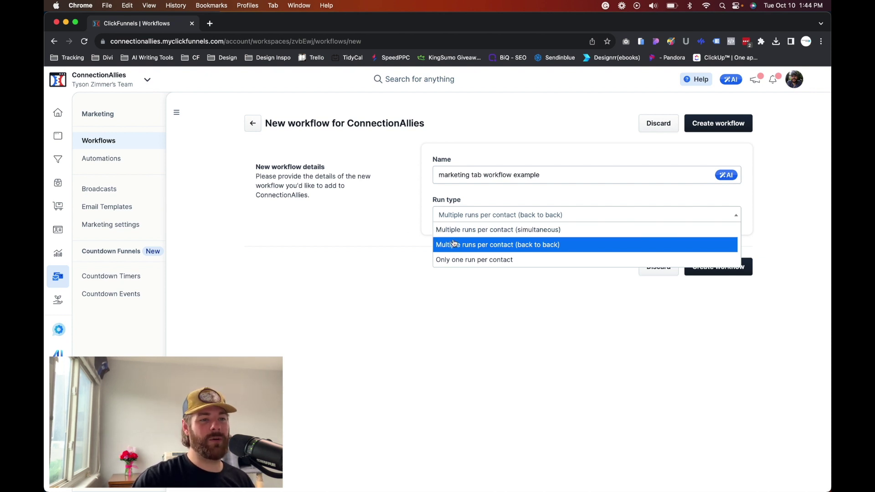
pyautogui.click(482, 246)
pyautogui.click(487, 215)
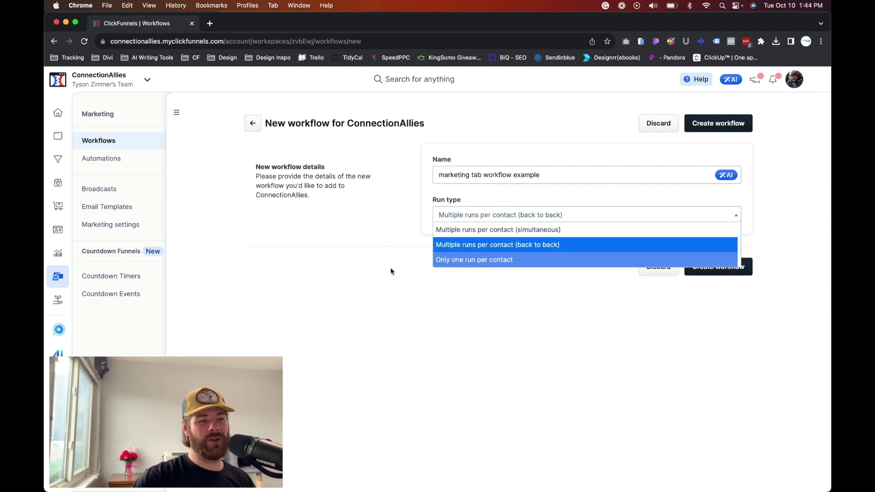
pyautogui.click(463, 260)
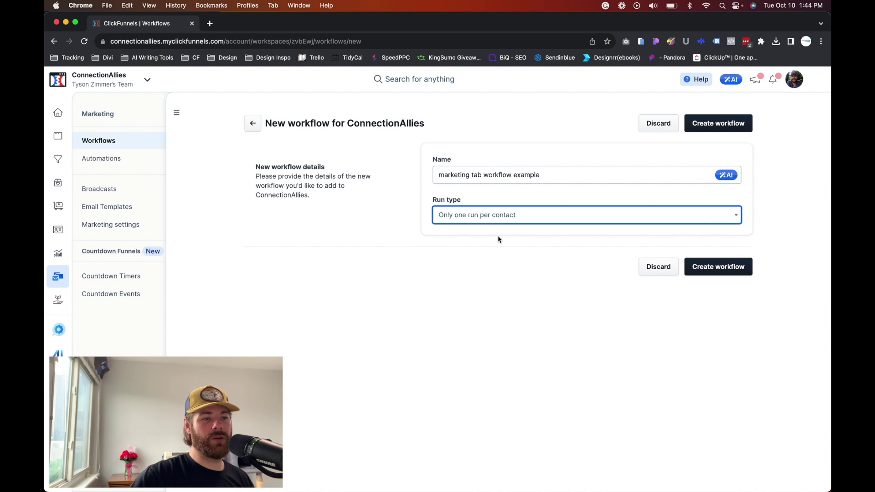
pyautogui.click(700, 266)
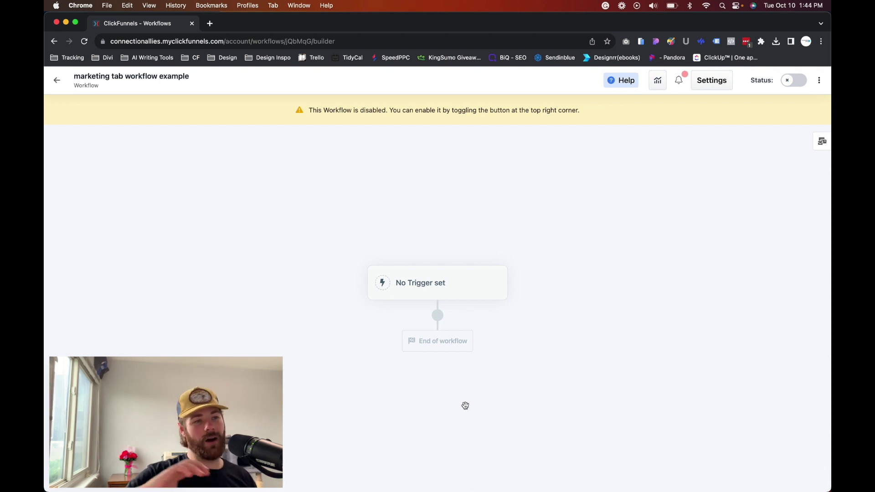
# Step: Start a new trigger for the empty workflow, first picking Opt-In as the event type
pyautogui.click(438, 286)
pyautogui.click(436, 295)
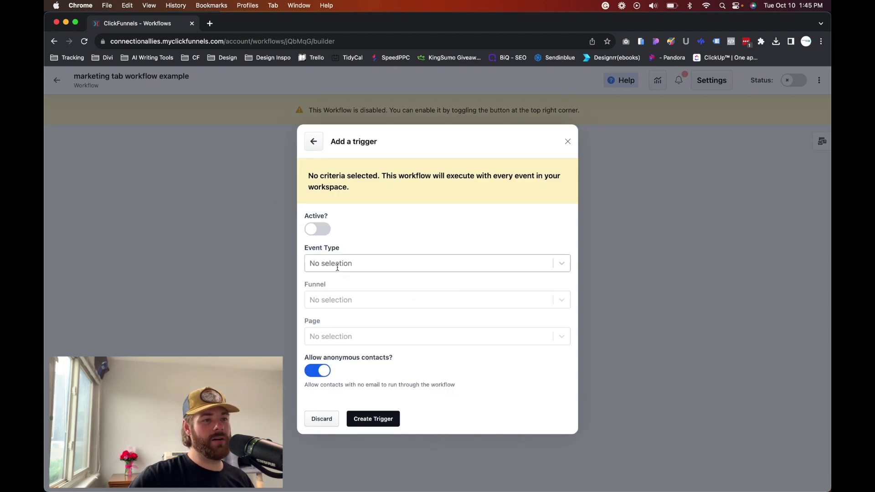
pyautogui.click(477, 264)
pyautogui.scroll(-3, 431, 327)
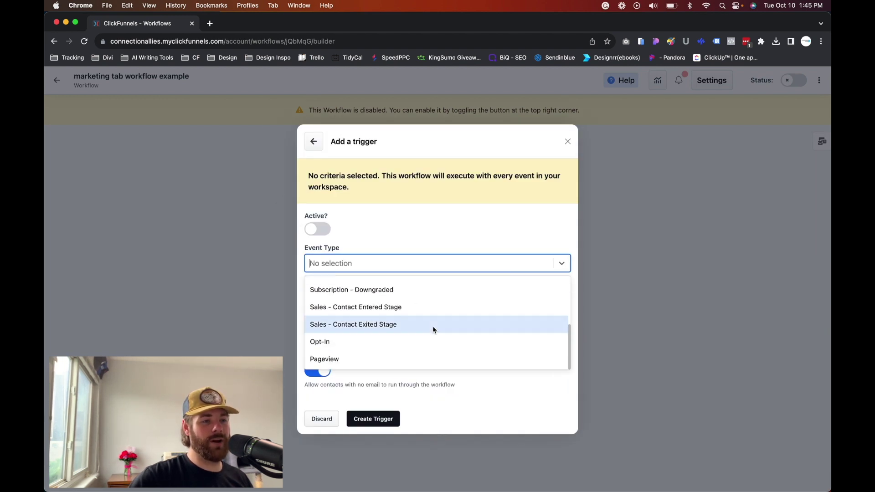
pyautogui.scroll(3, 433, 326)
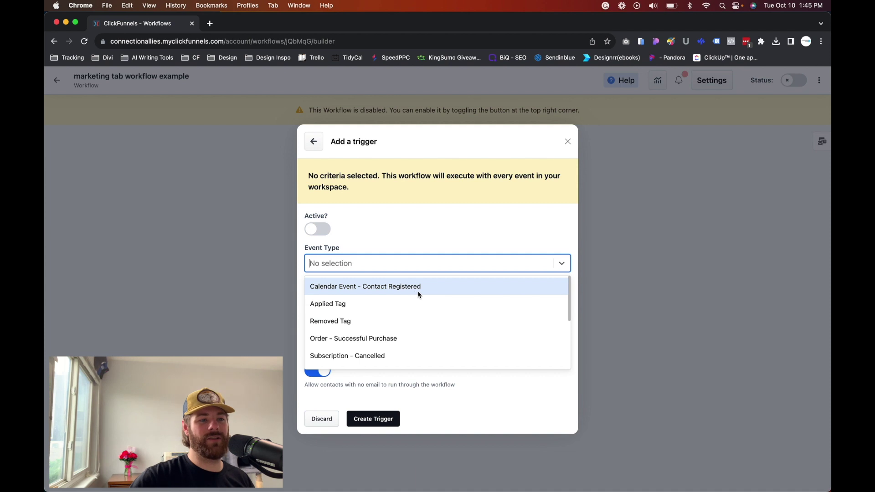
pyautogui.scroll(-1, 377, 365)
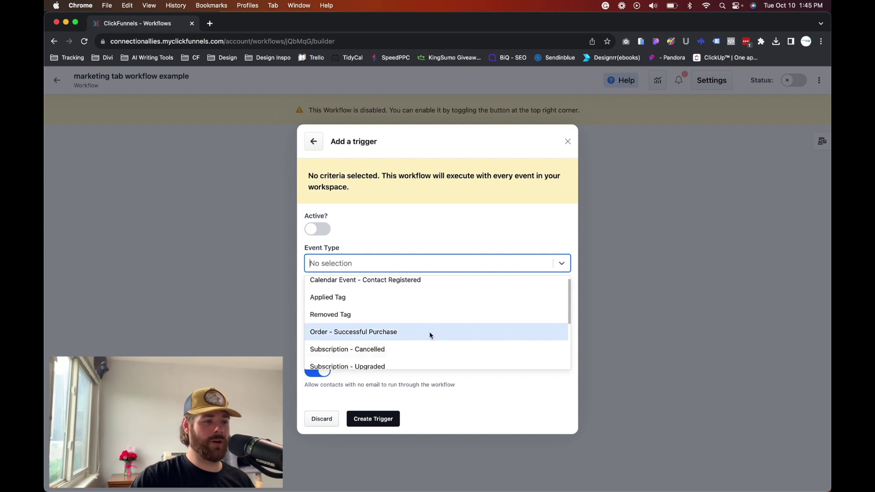
pyautogui.scroll(-1, 409, 331)
pyautogui.scroll(-4, 408, 332)
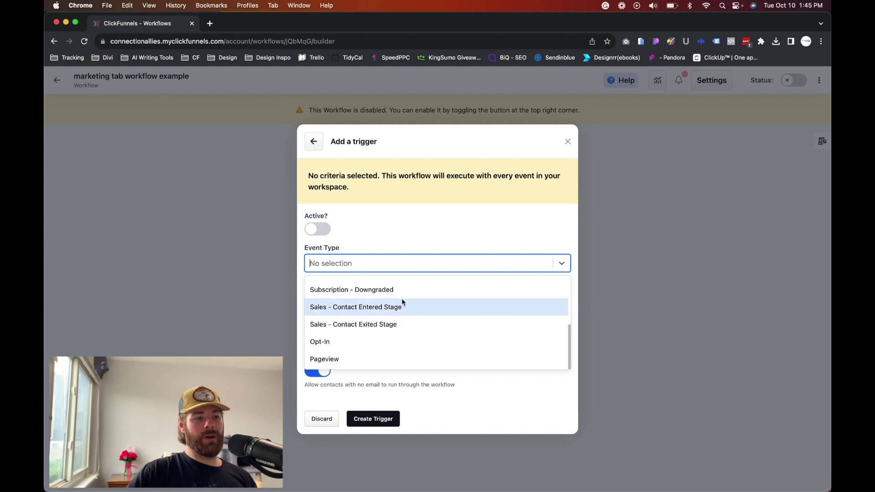
pyautogui.scroll(5, 377, 348)
pyautogui.scroll(-5, 376, 350)
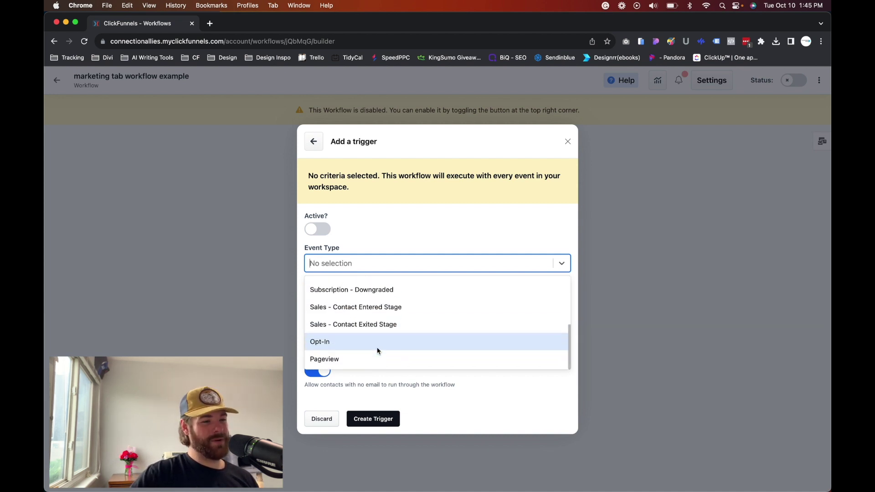
pyautogui.click(338, 342)
# Step: Clear the Opt-In event type and set Applied Tag instead
pyautogui.click(387, 256)
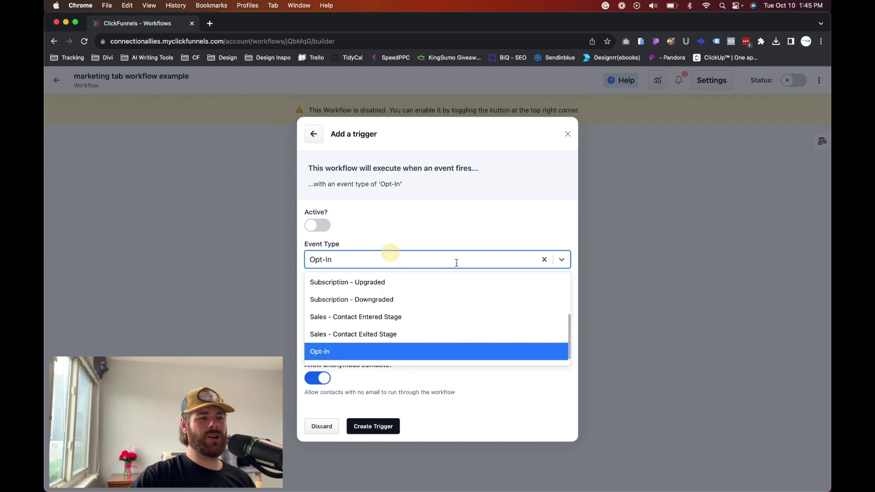
pyautogui.click(544, 259)
pyautogui.click(507, 264)
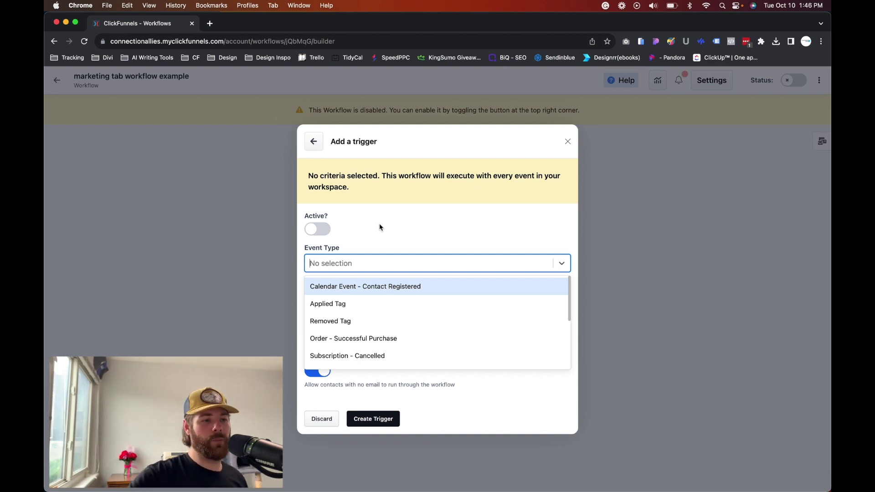
pyautogui.click(354, 307)
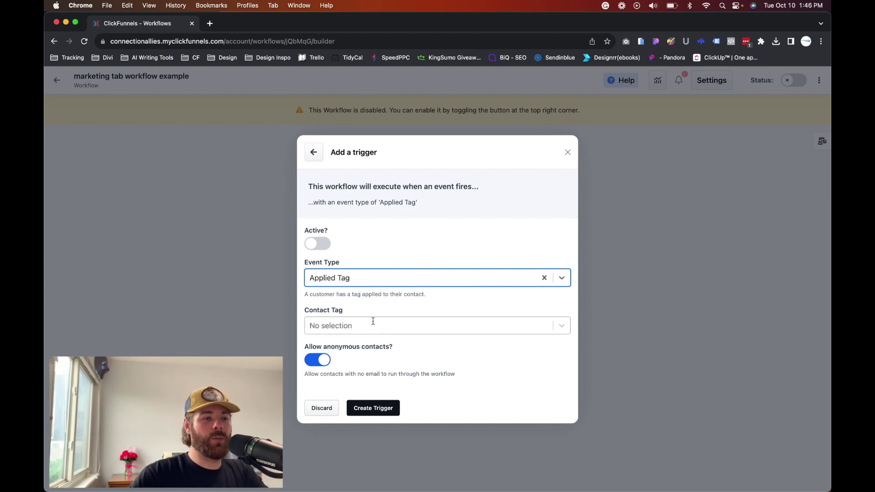
# Step: Choose contact tag 'tags', disallow anonymous contacts, and create the Applied Tag trigger
pyautogui.click(328, 326)
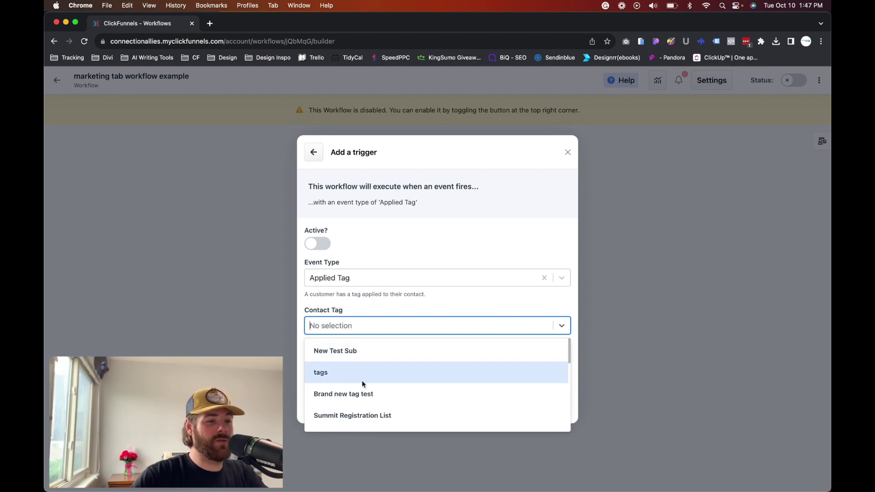
pyautogui.scroll(-10, 362, 382)
pyautogui.scroll(10, 362, 384)
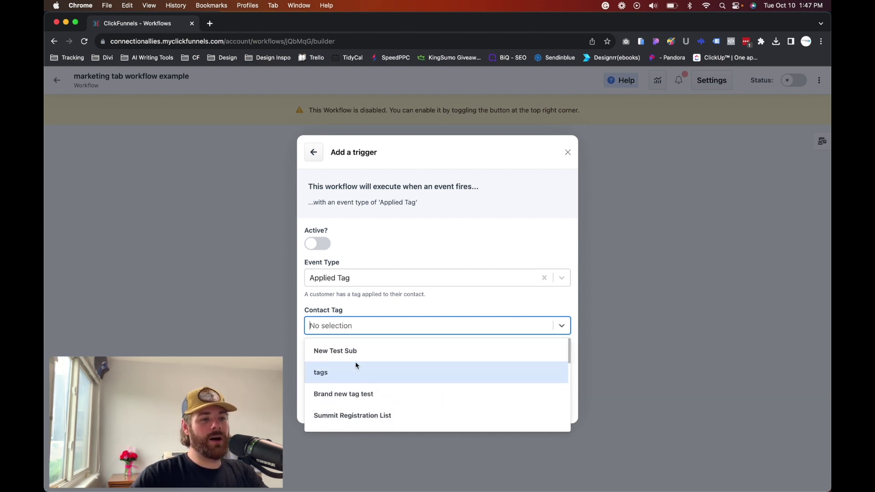
pyautogui.click(329, 381)
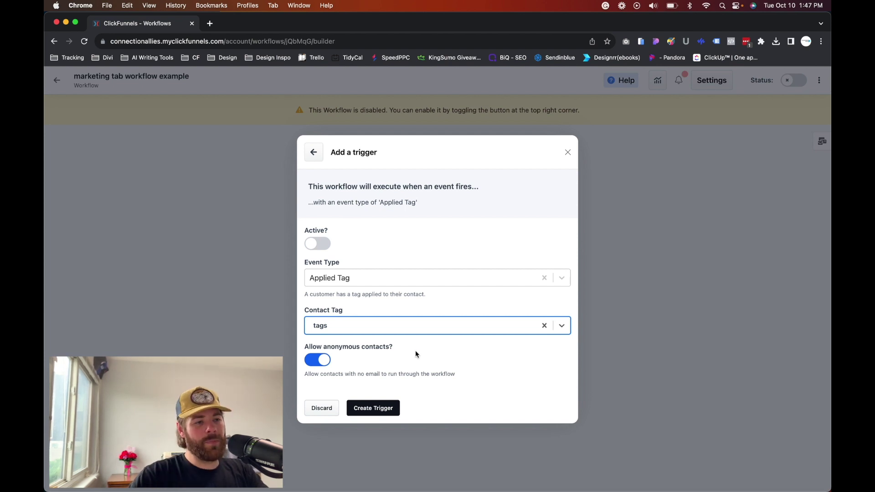
pyautogui.click(350, 364)
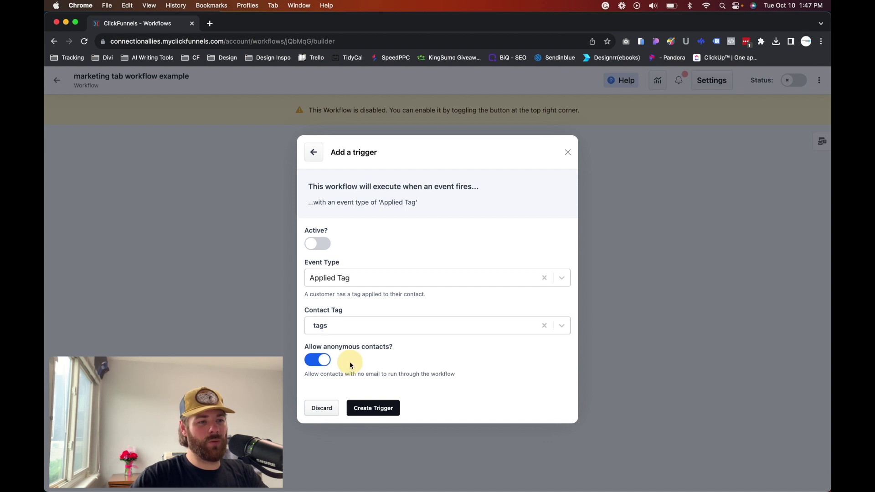
pyautogui.click(323, 361)
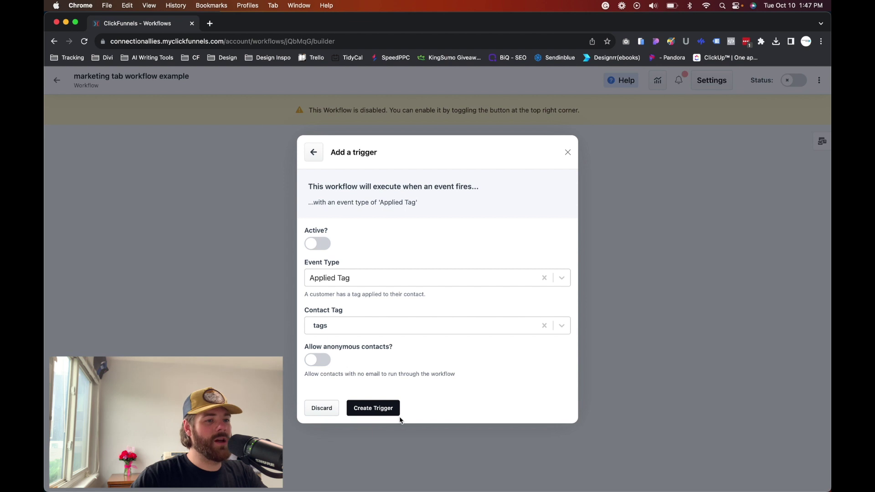
pyautogui.click(372, 409)
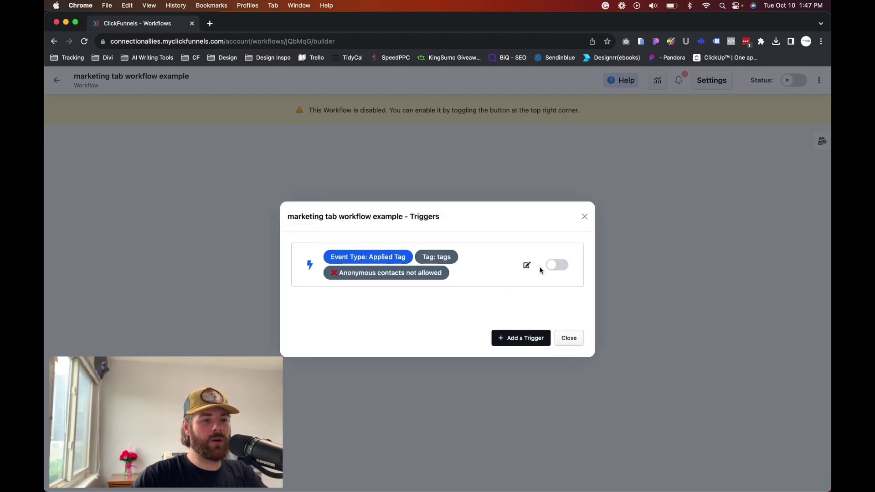
# Step: Activate the Applied Tag 'tags' trigger and close the Triggers list
pyautogui.click(556, 265)
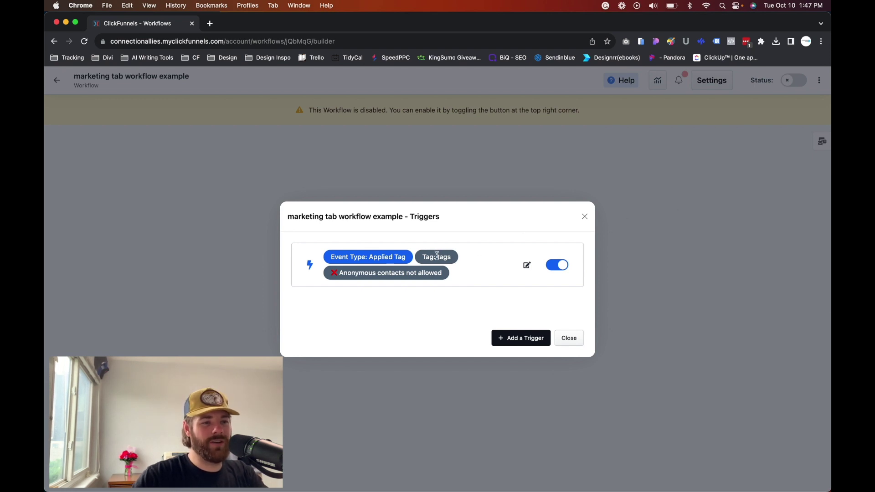
pyautogui.moveTo(437, 257); pyautogui.dragTo(450, 256)
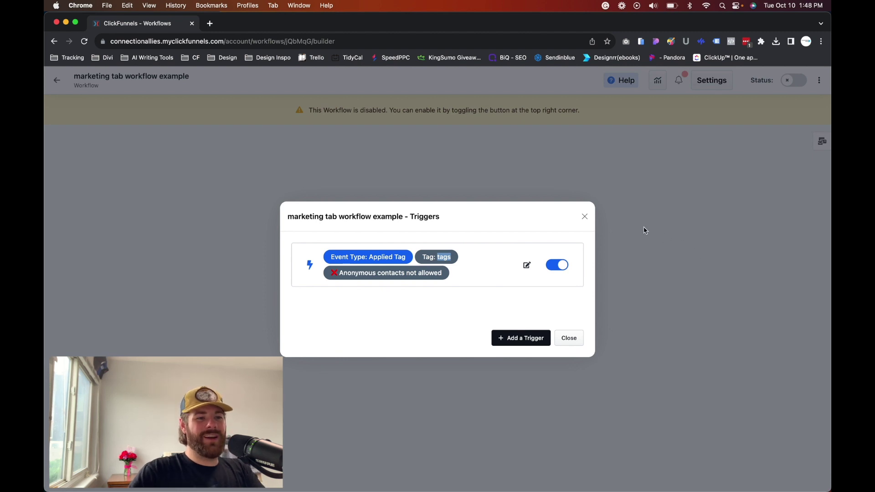
pyautogui.click(584, 219)
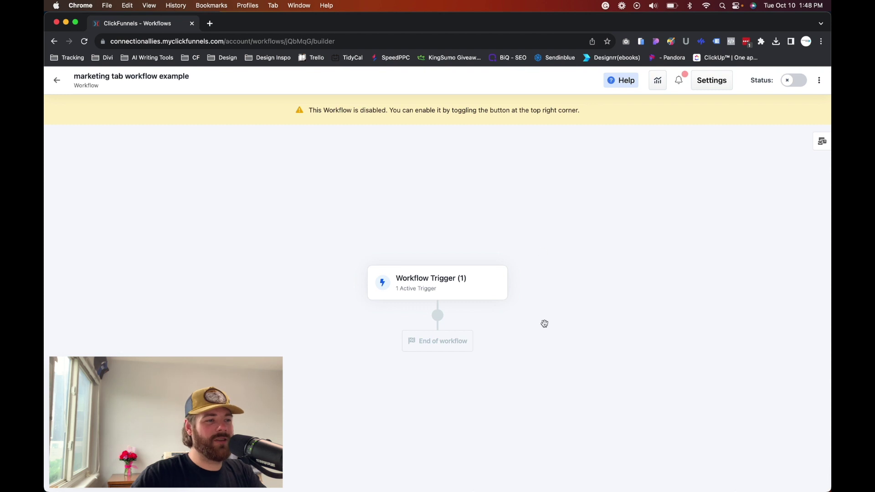
# Step: Add a step below the workflow trigger, browse the available actions, then reopen the trigger list
pyautogui.click(438, 316)
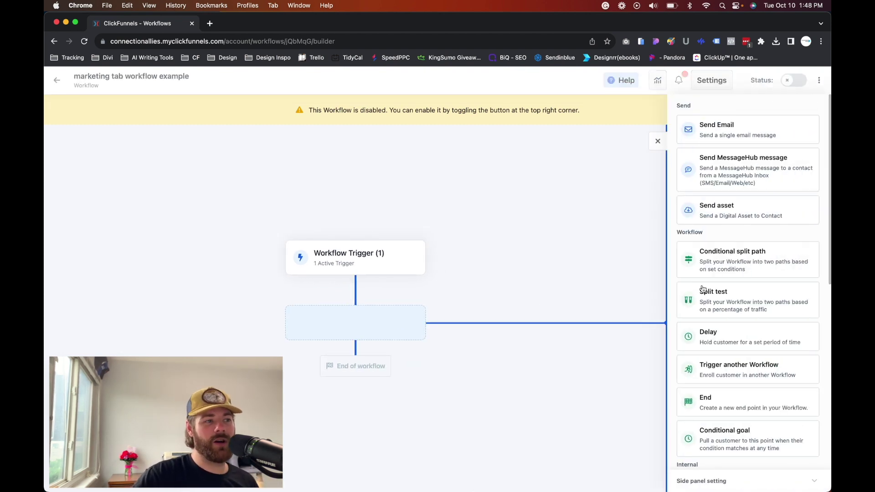
pyautogui.scroll(-6, 706, 300)
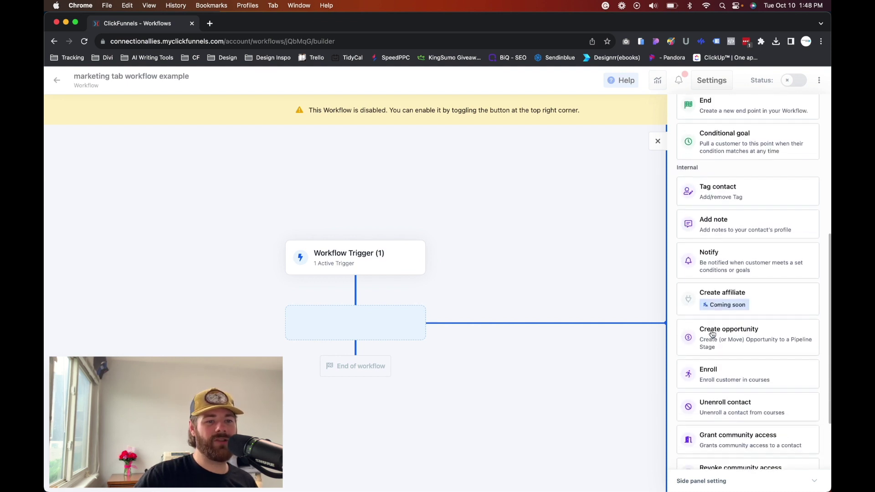
pyautogui.scroll(-3, 712, 334)
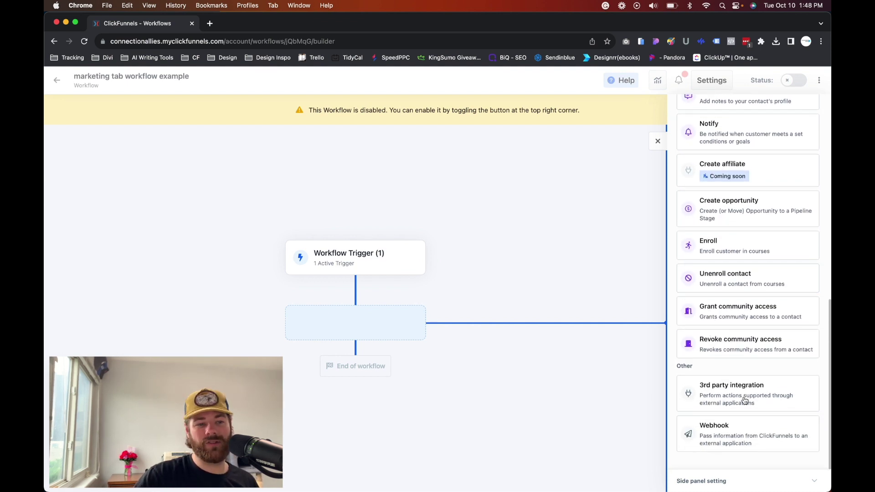
pyautogui.scroll(10, 722, 340)
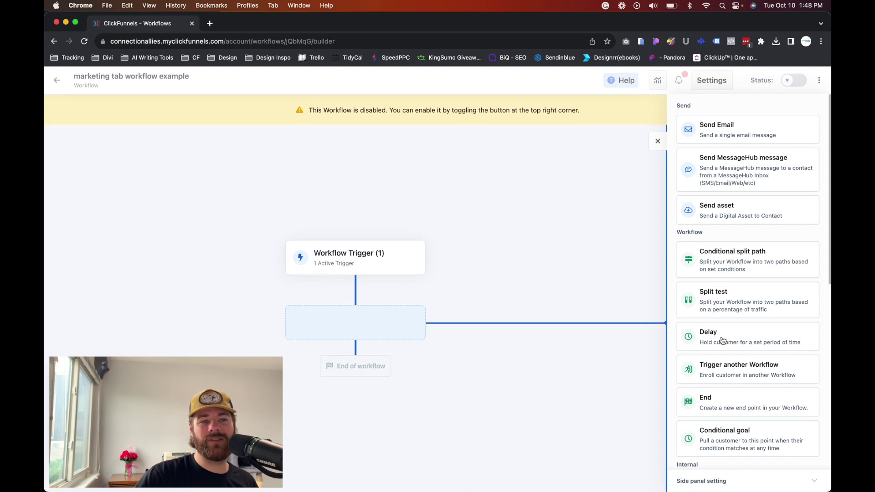
pyautogui.click(556, 245)
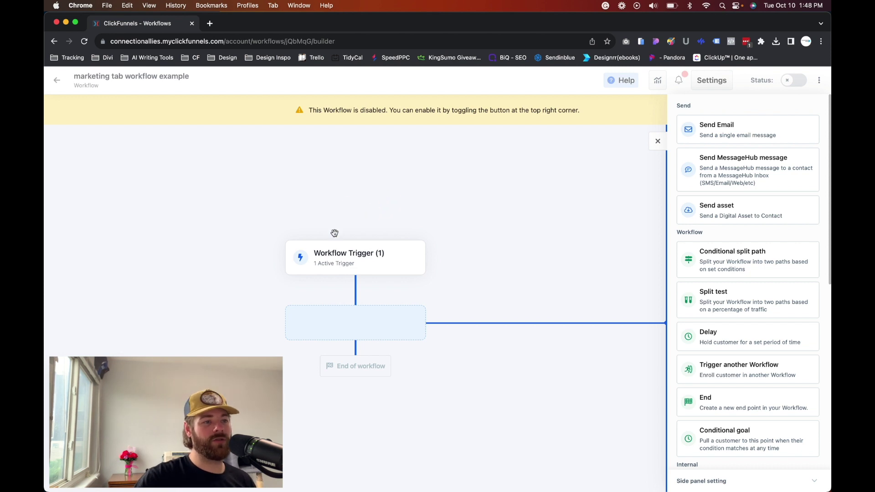
pyautogui.click(338, 266)
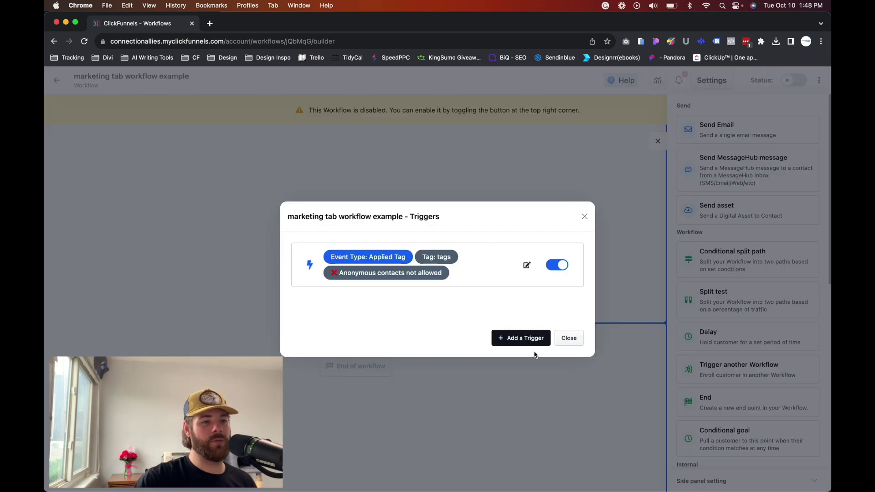
# Step: Start a new trigger with event type Opt-In on the New Customer Center page
pyautogui.click(517, 338)
pyautogui.click(339, 262)
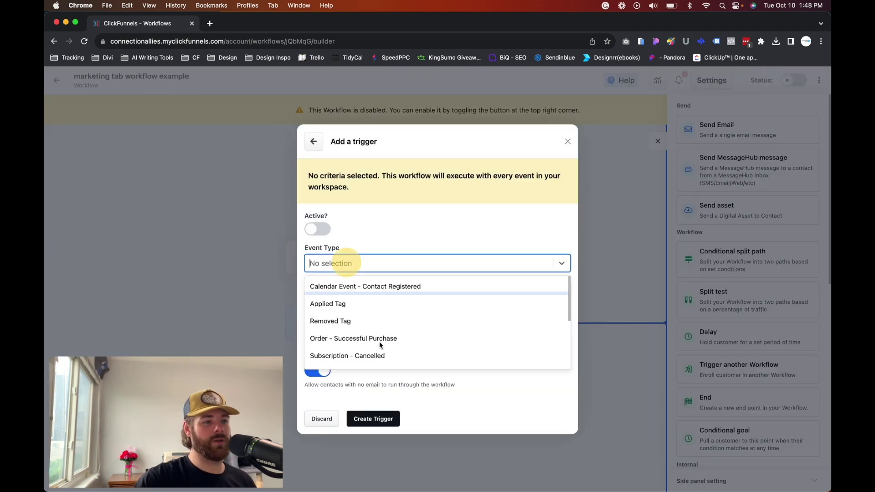
pyautogui.scroll(-3, 372, 356)
pyautogui.click(348, 345)
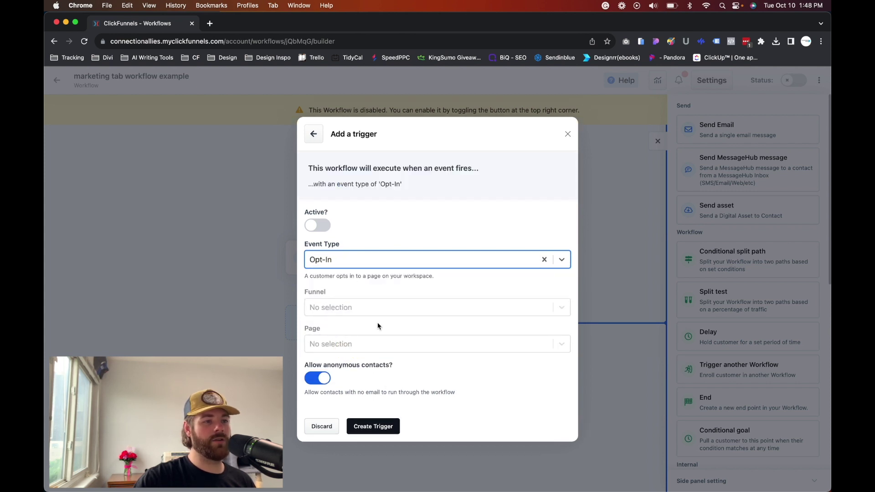
pyautogui.click(347, 344)
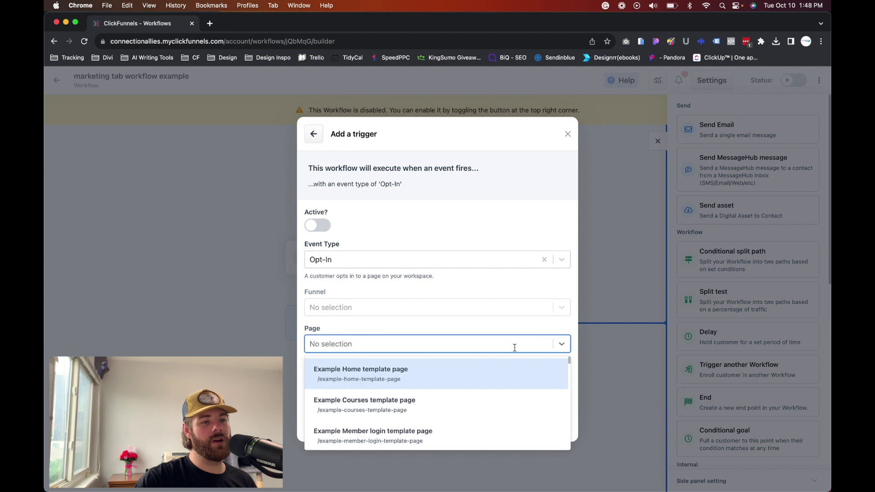
pyautogui.scroll(-8, 401, 391)
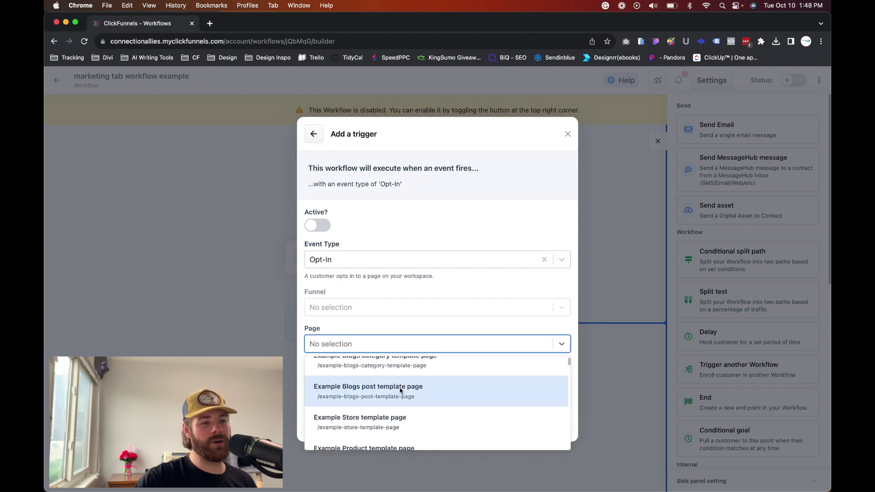
pyautogui.scroll(-10, 401, 390)
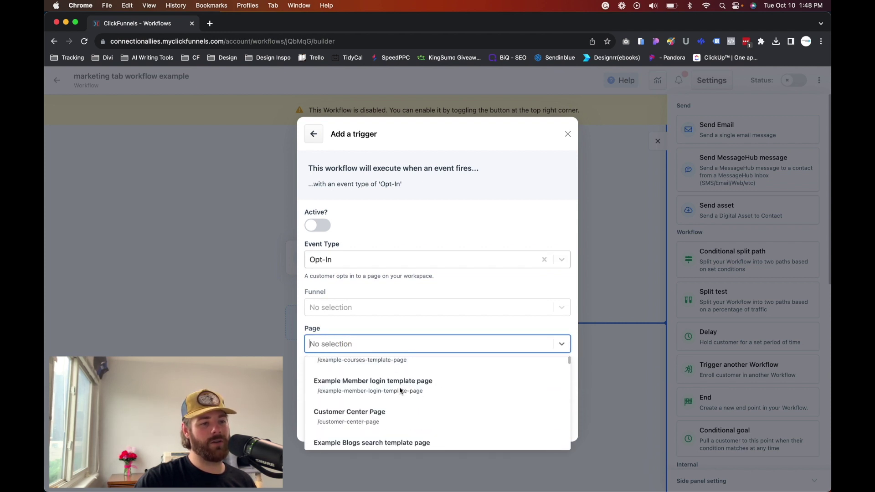
pyautogui.scroll(-4, 399, 387)
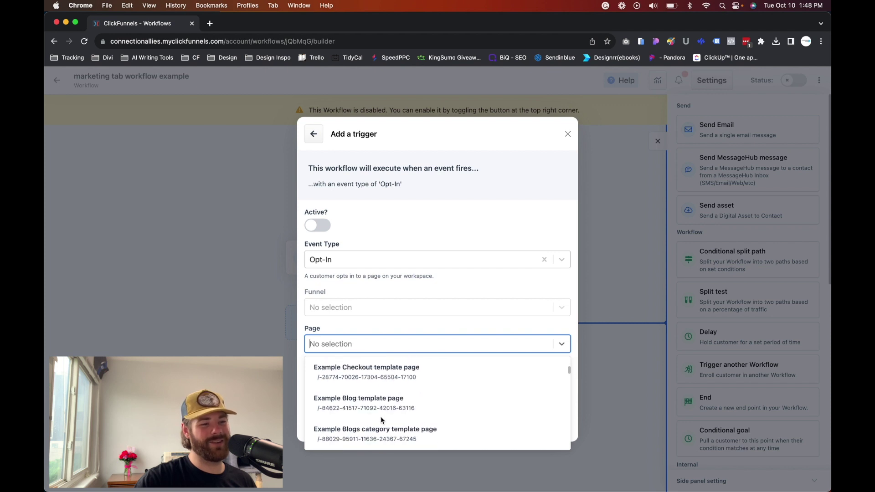
pyautogui.scroll(-5, 380, 420)
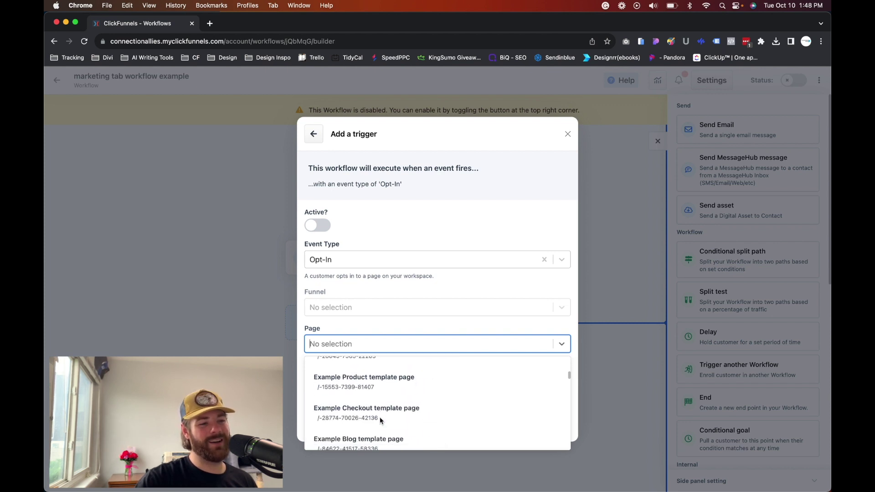
pyautogui.scroll(-6, 381, 420)
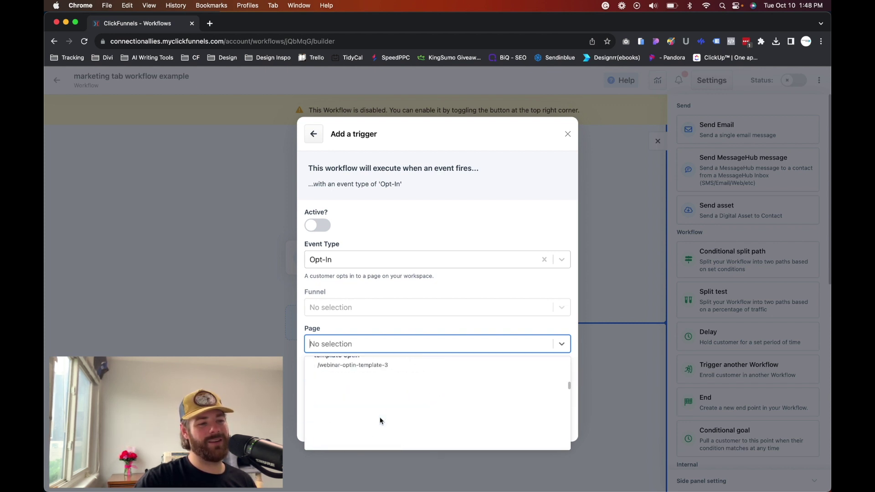
pyautogui.click(380, 420)
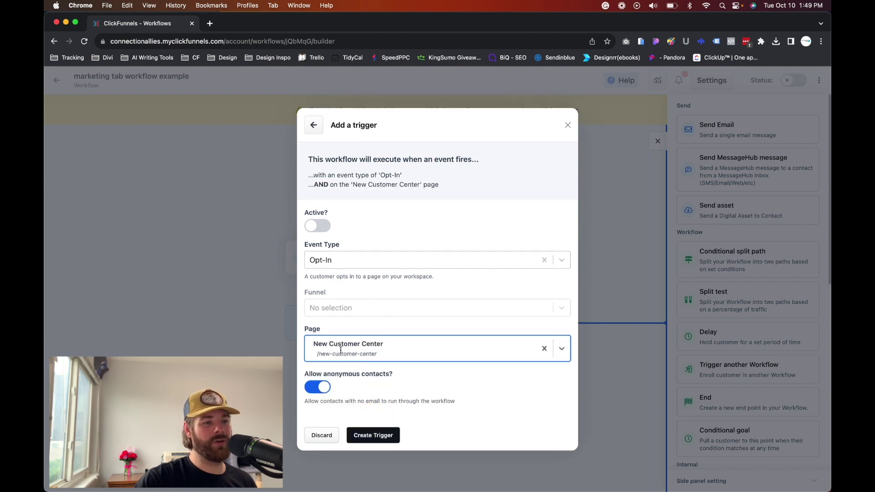
# Step: Disallow anonymous contacts, make the trigger active, and create it
pyautogui.click(319, 388)
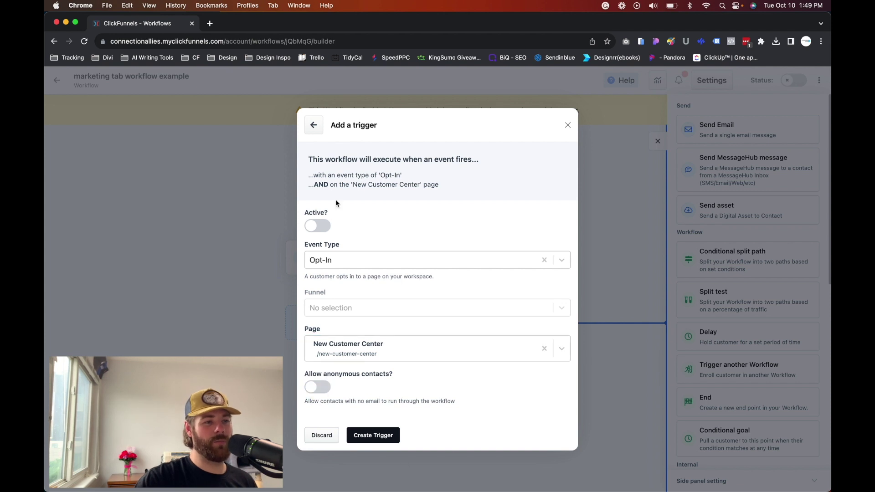
pyautogui.click(321, 228)
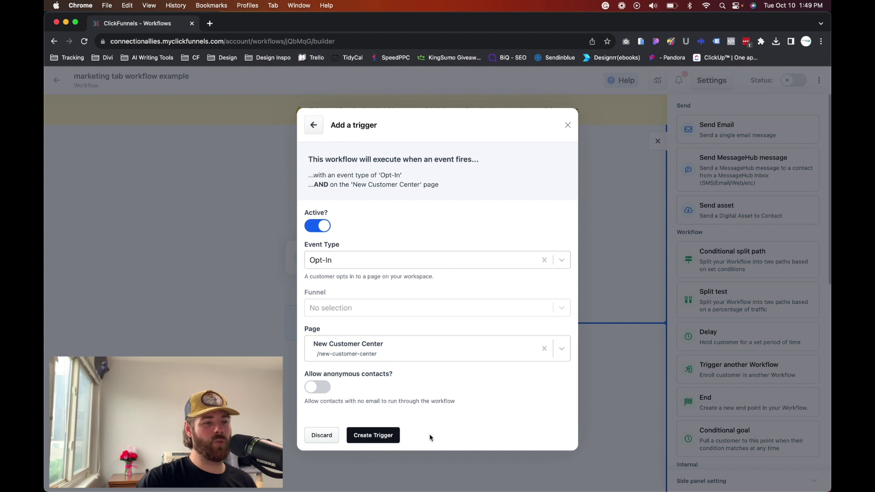
pyautogui.click(381, 436)
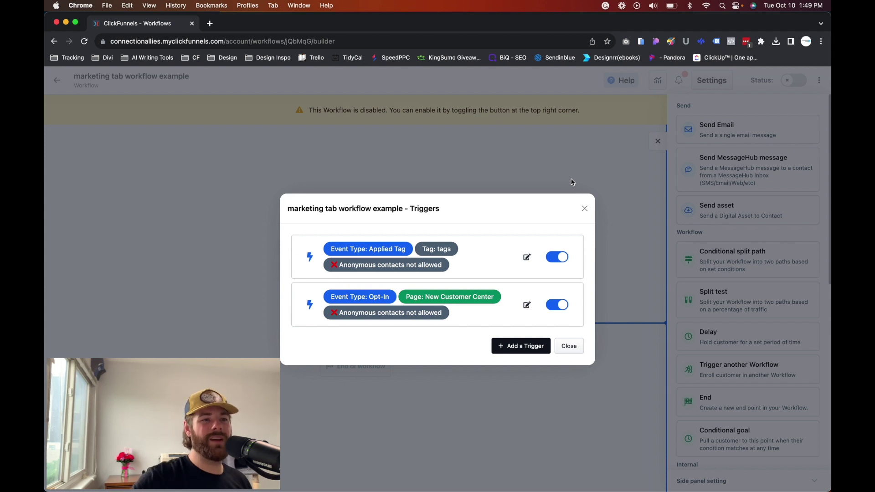
# Step: Close the trigger list and actions panel, then return to the Workflows list
pyautogui.click(583, 208)
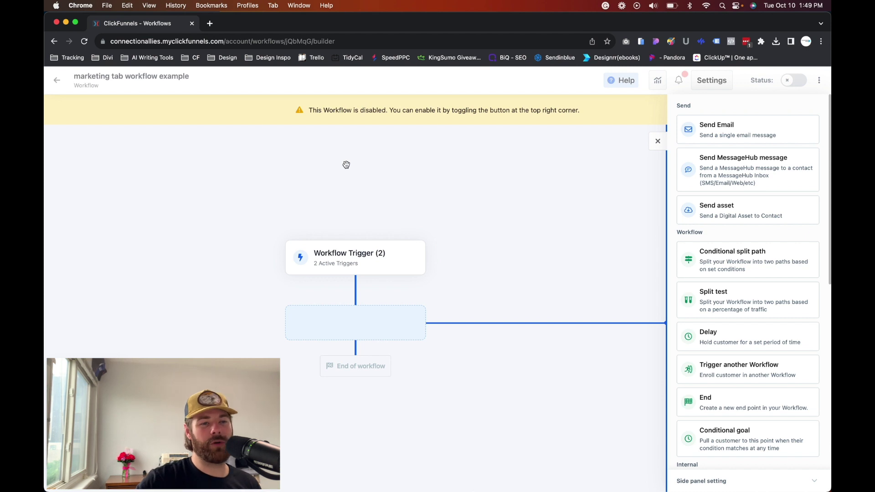
pyautogui.click(488, 171)
pyautogui.click(117, 150)
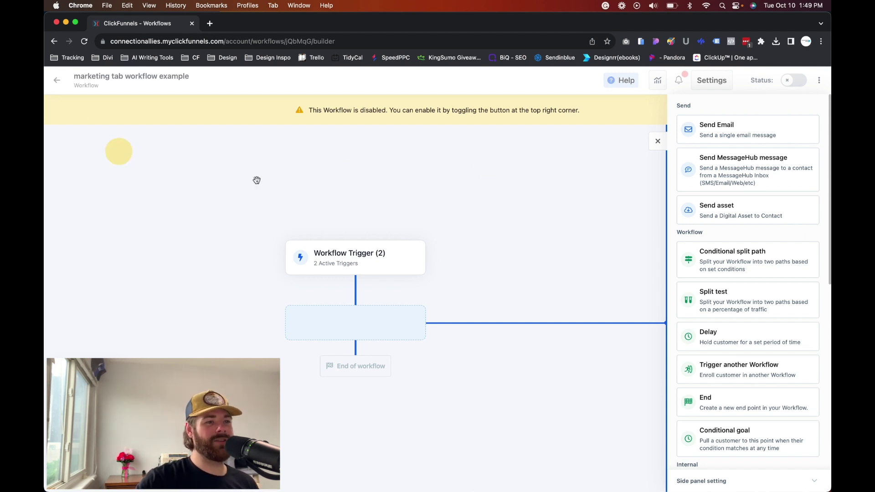
pyautogui.click(481, 215)
pyautogui.click(657, 141)
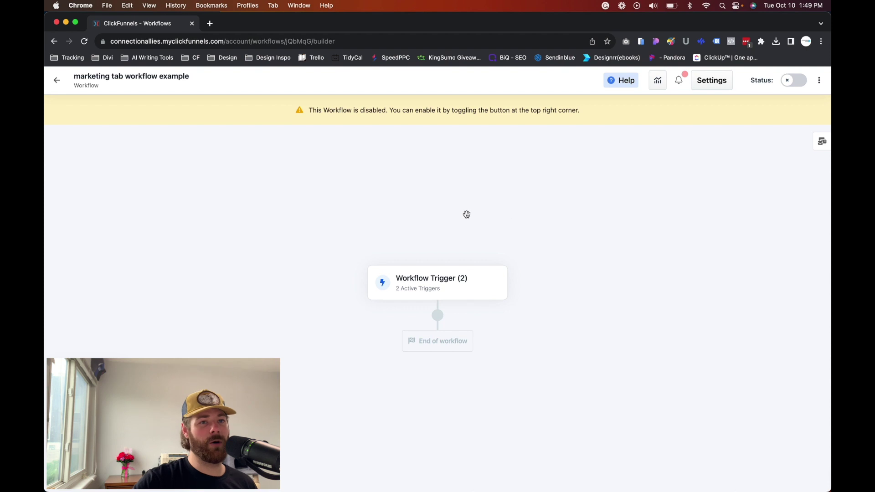
pyautogui.click(56, 81)
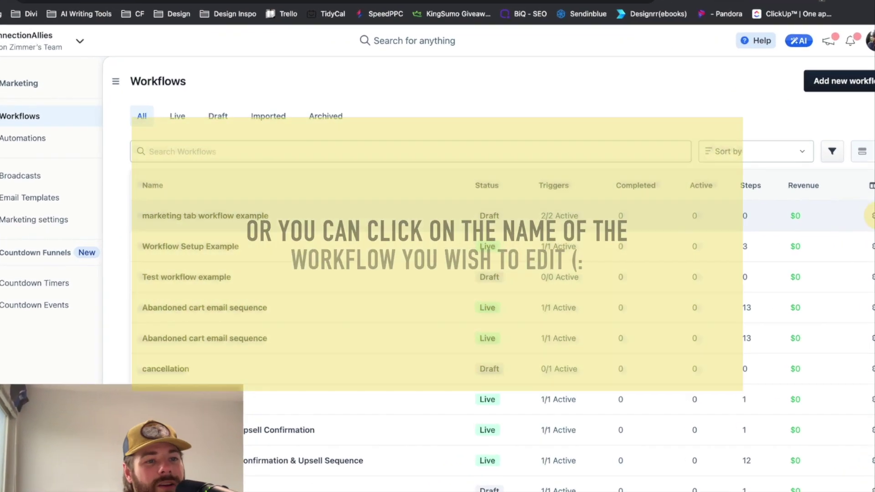
# Step: View the marketing tab workflow example's settings without changes, then go back to Workflows
pyautogui.click(871, 215)
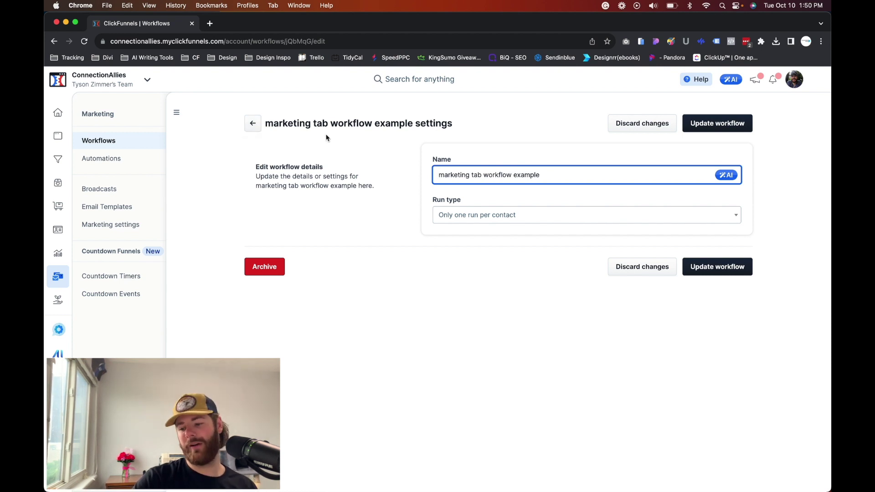
pyautogui.click(255, 123)
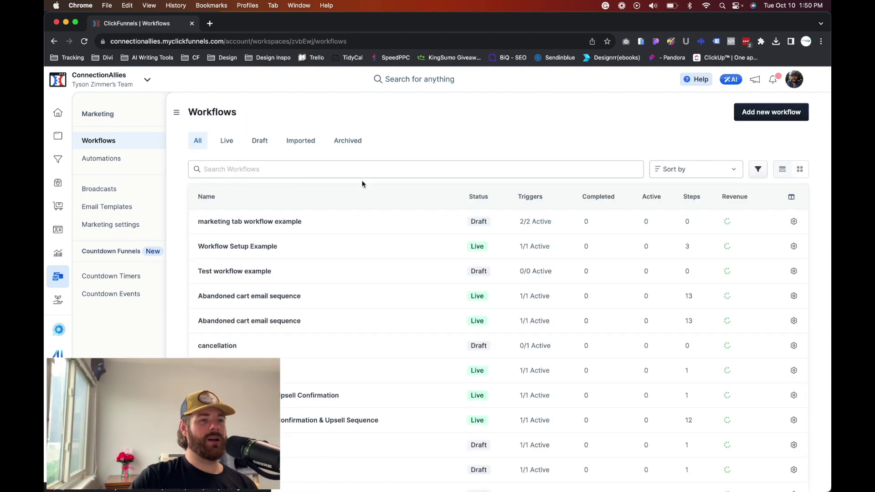